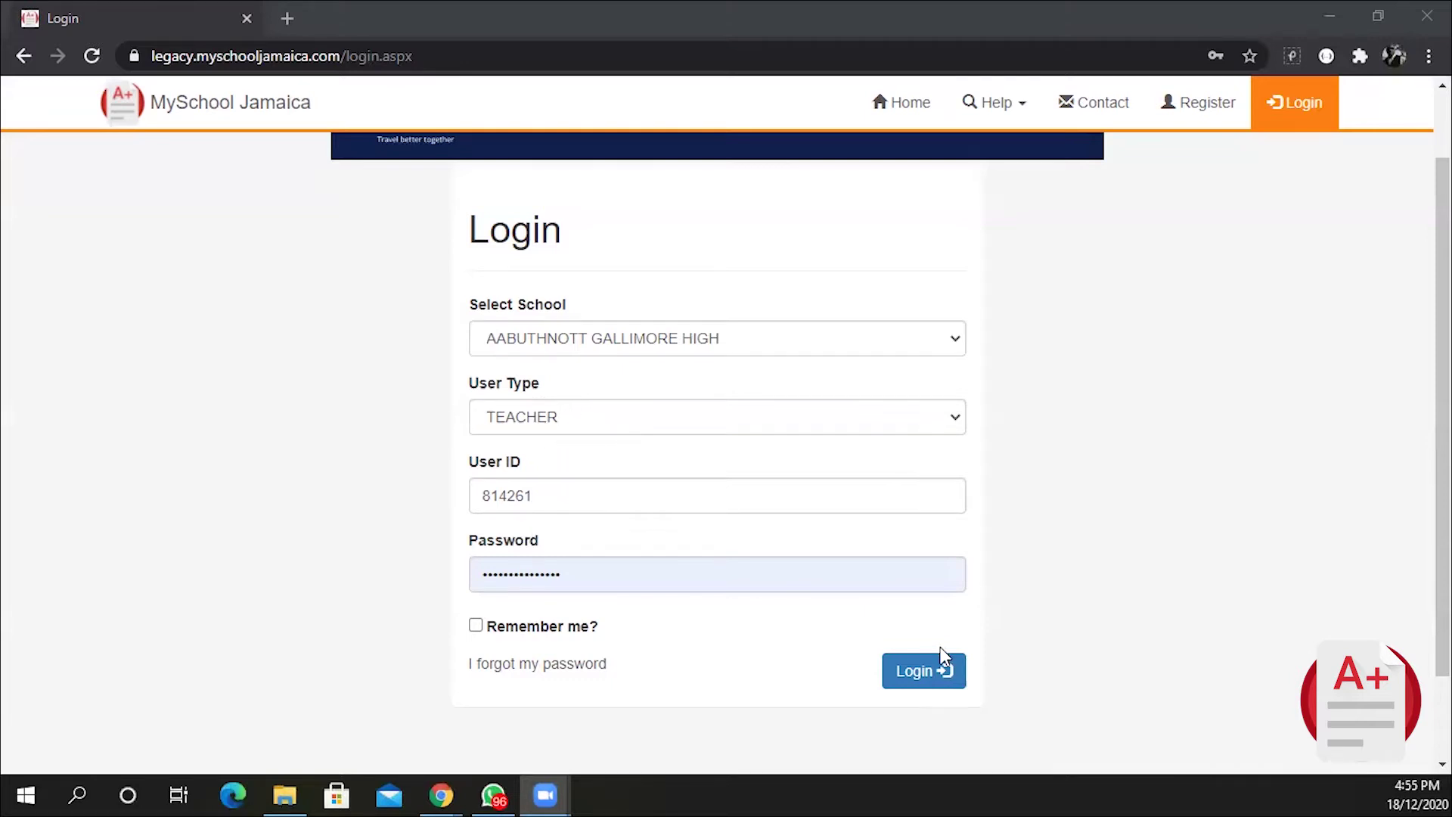
# - Log in to the AABUTHNOTT GALLIMORE HIGH teacher portal with the filled-in credentials
pyautogui.click(930, 681)
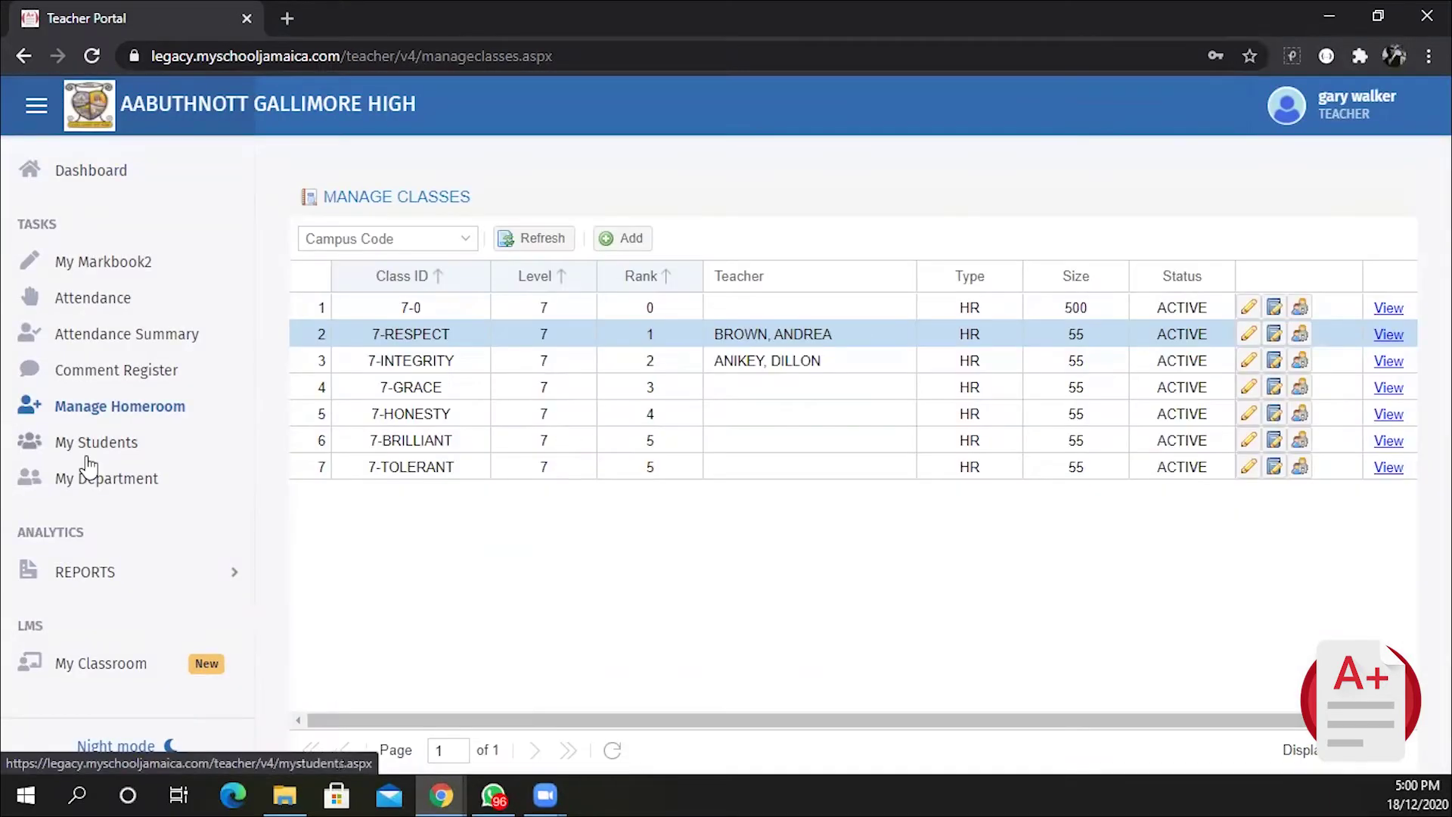
# - Show the 138-page Manage Student Record list under My Students and focus its Search box
pyautogui.click(92, 453)
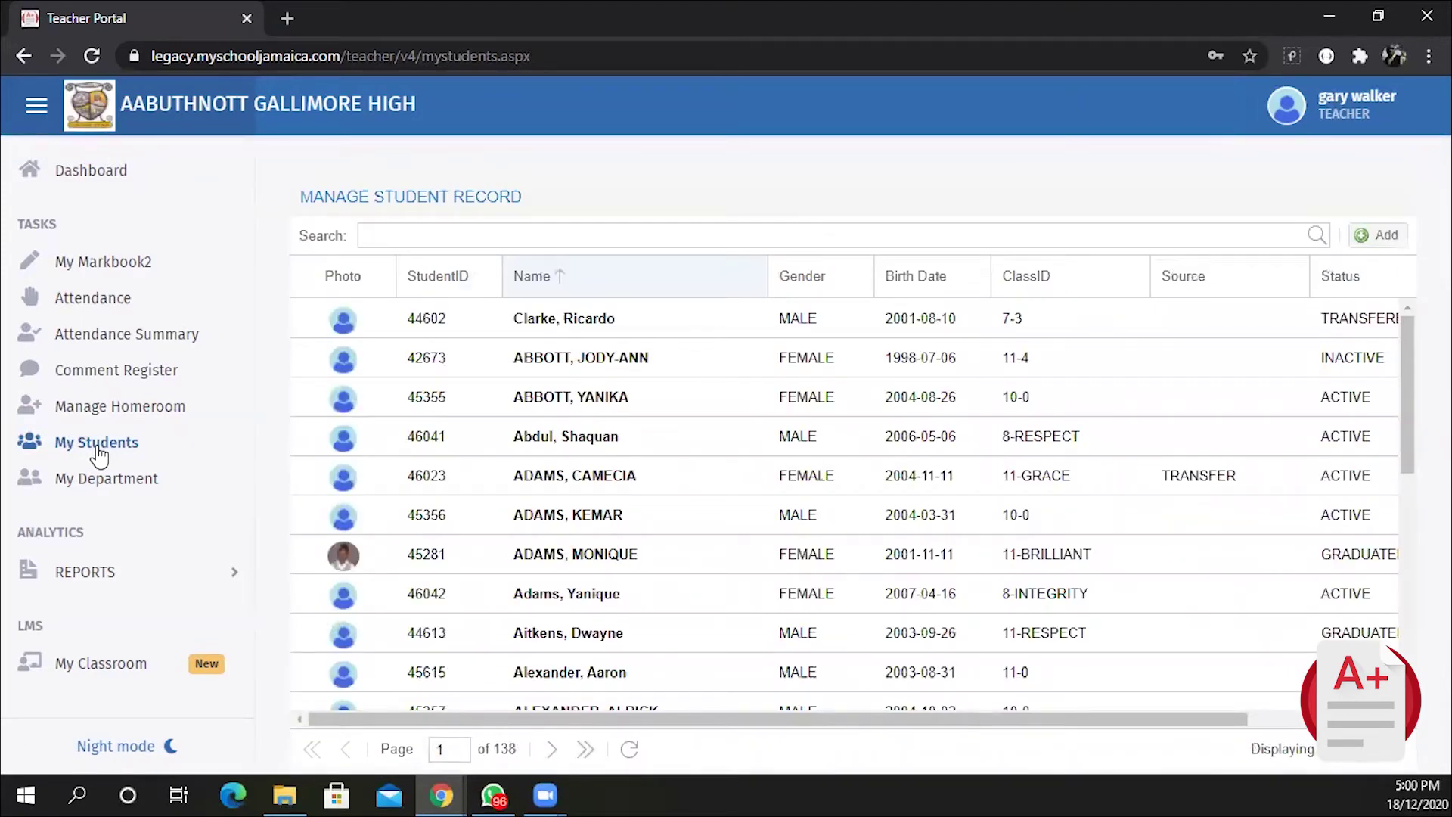
pyautogui.click(413, 236)
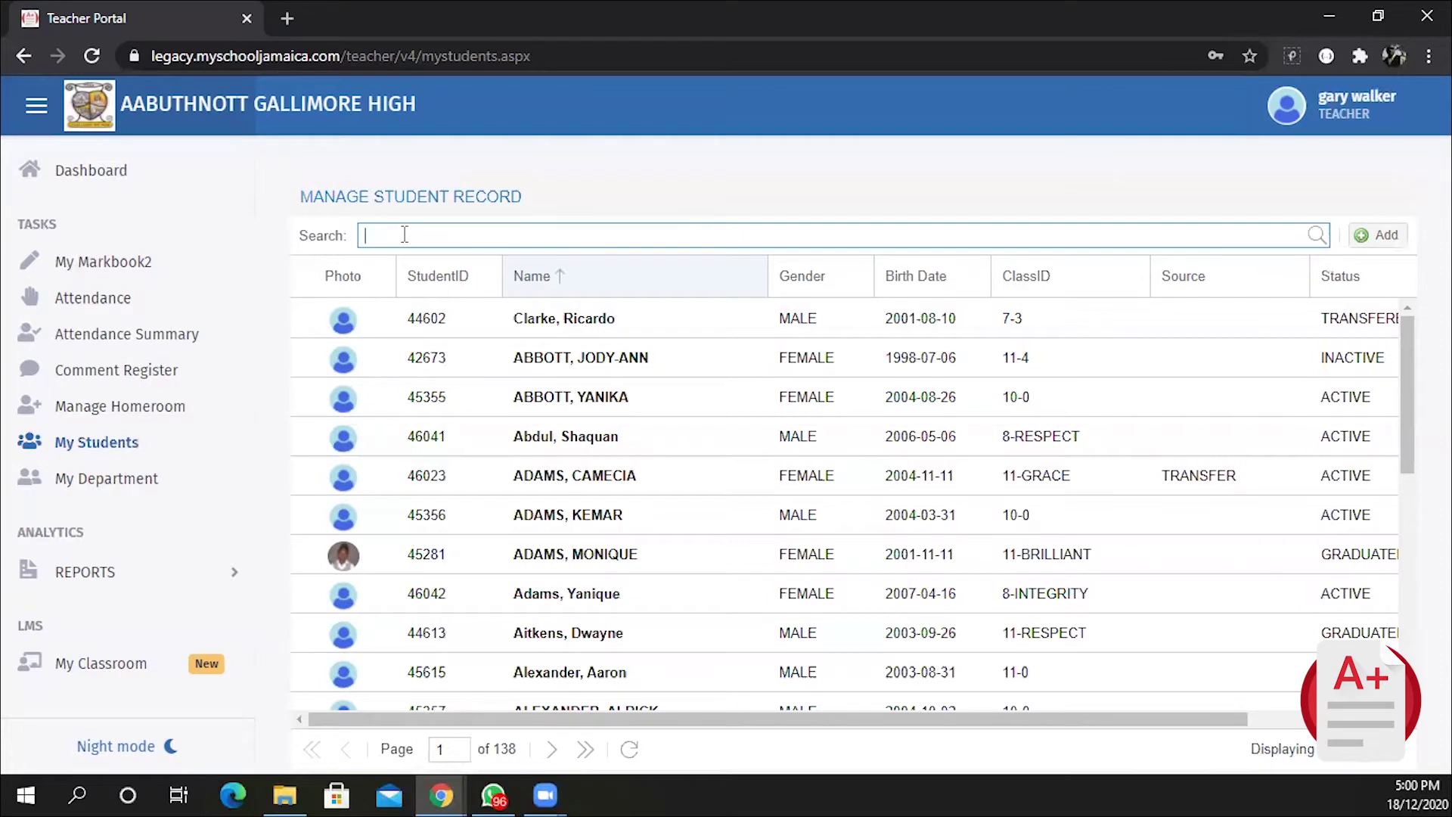
# - Search students by surname and select the active 7-INTEGRITY student born 2020-12-04
pyautogui.write('walker')
pyautogui.press('Return')
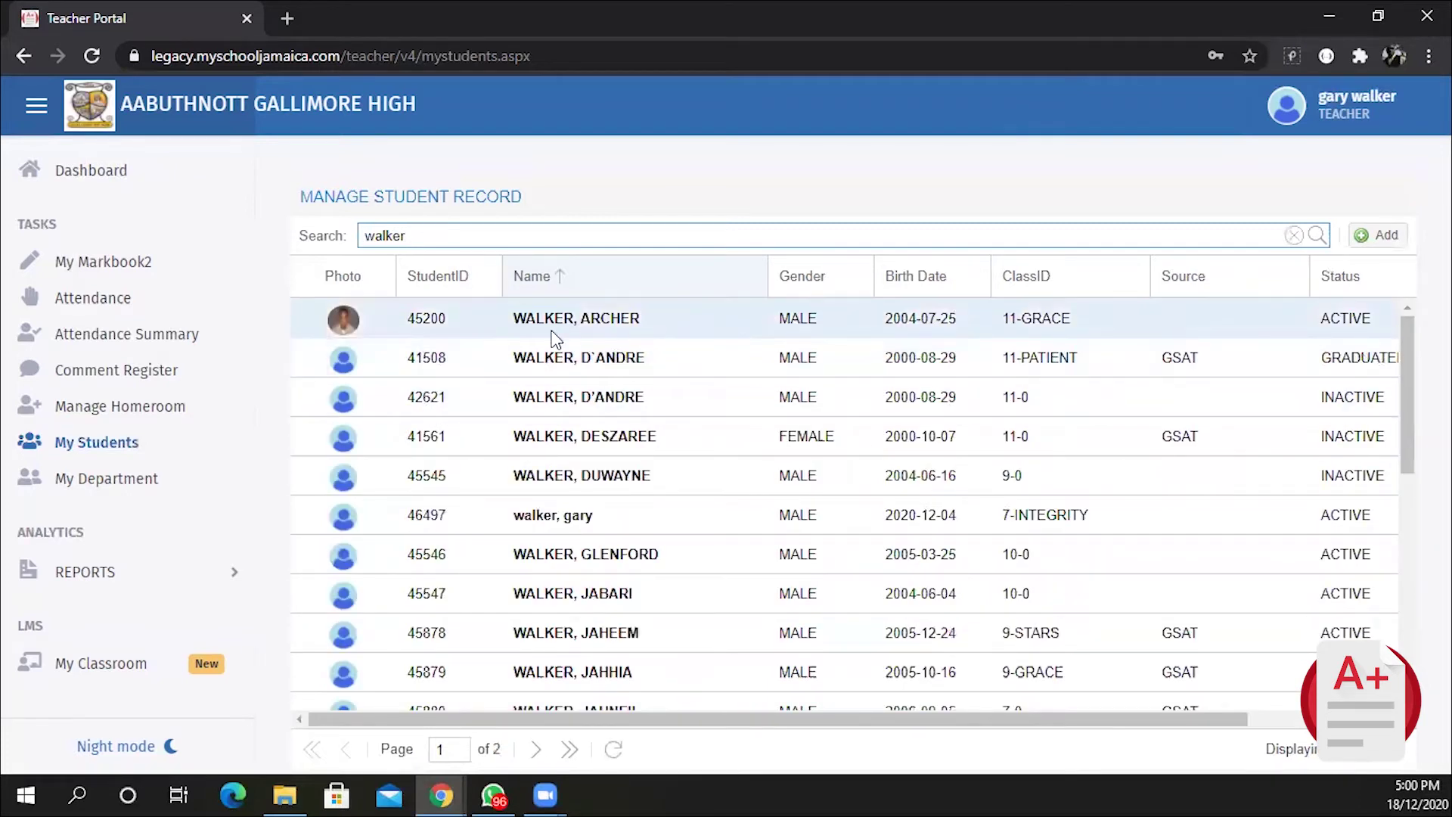
pyautogui.scroll(-6, 589, 383)
pyautogui.scroll(6, 614, 513)
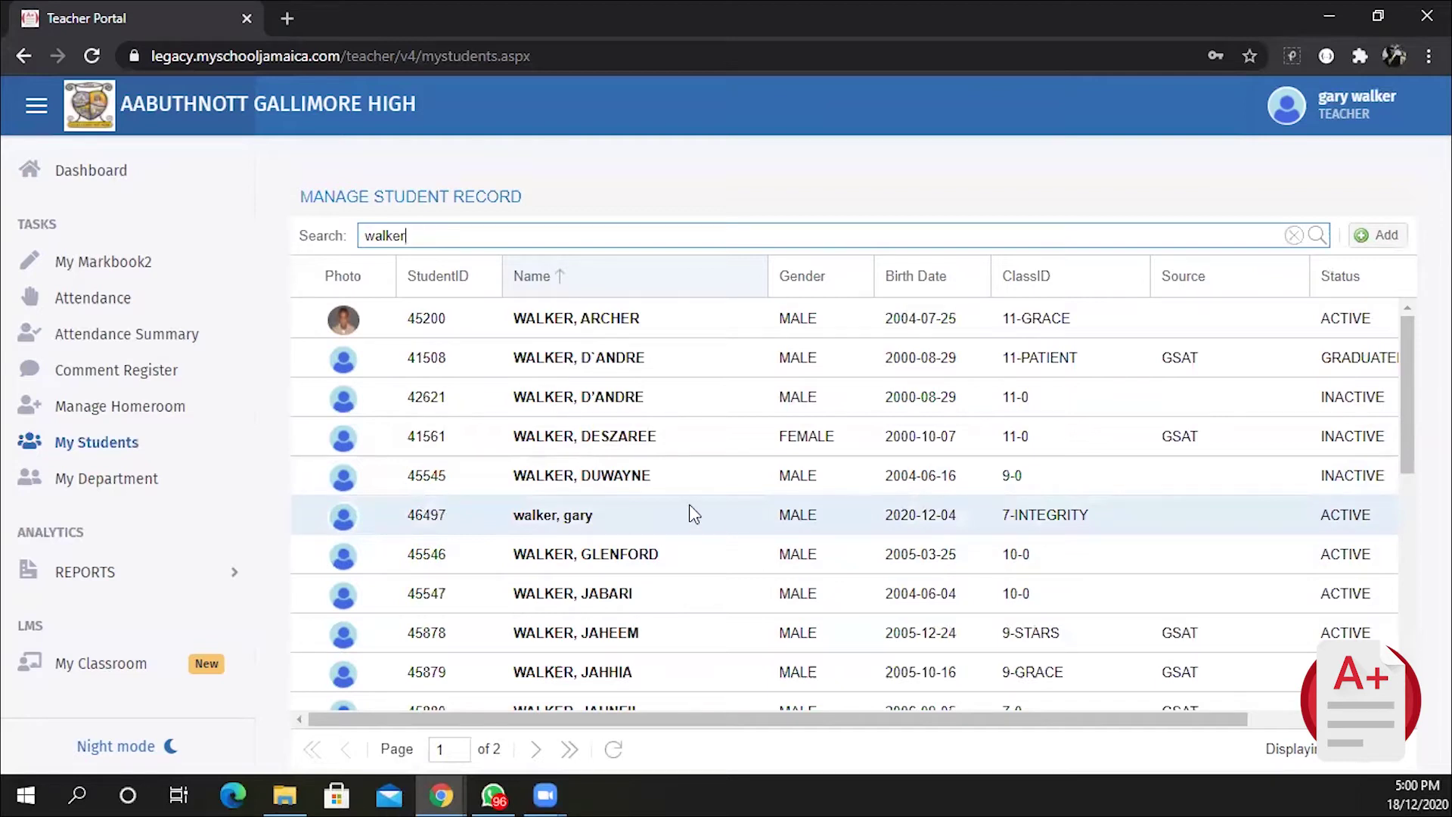
pyautogui.click(589, 522)
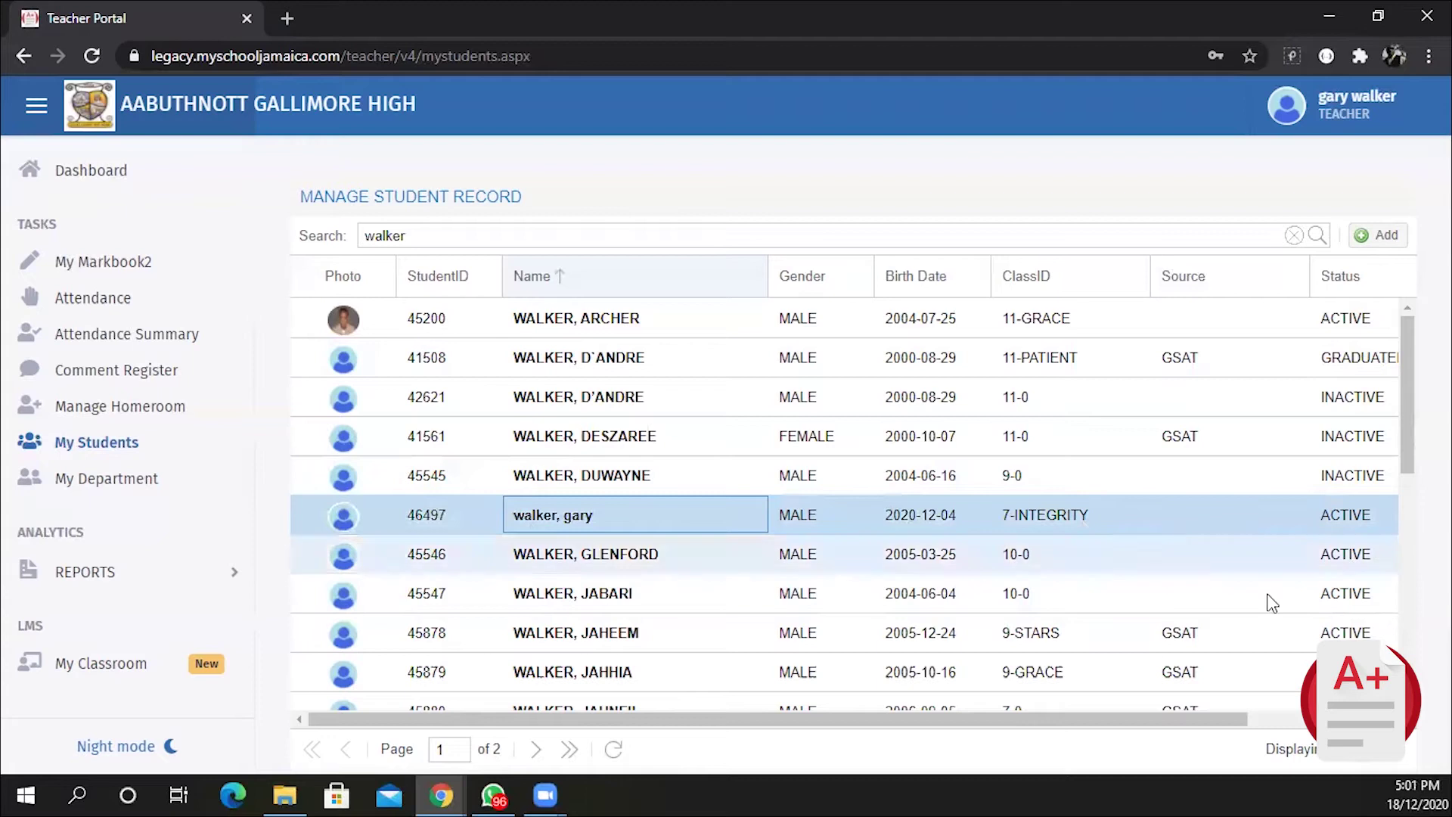
# - Change that student's Class ID from 7-INTEGRITY to 7-0, save, and close the record
pyautogui.moveTo(870, 722); pyautogui.dragTo(1064, 739)
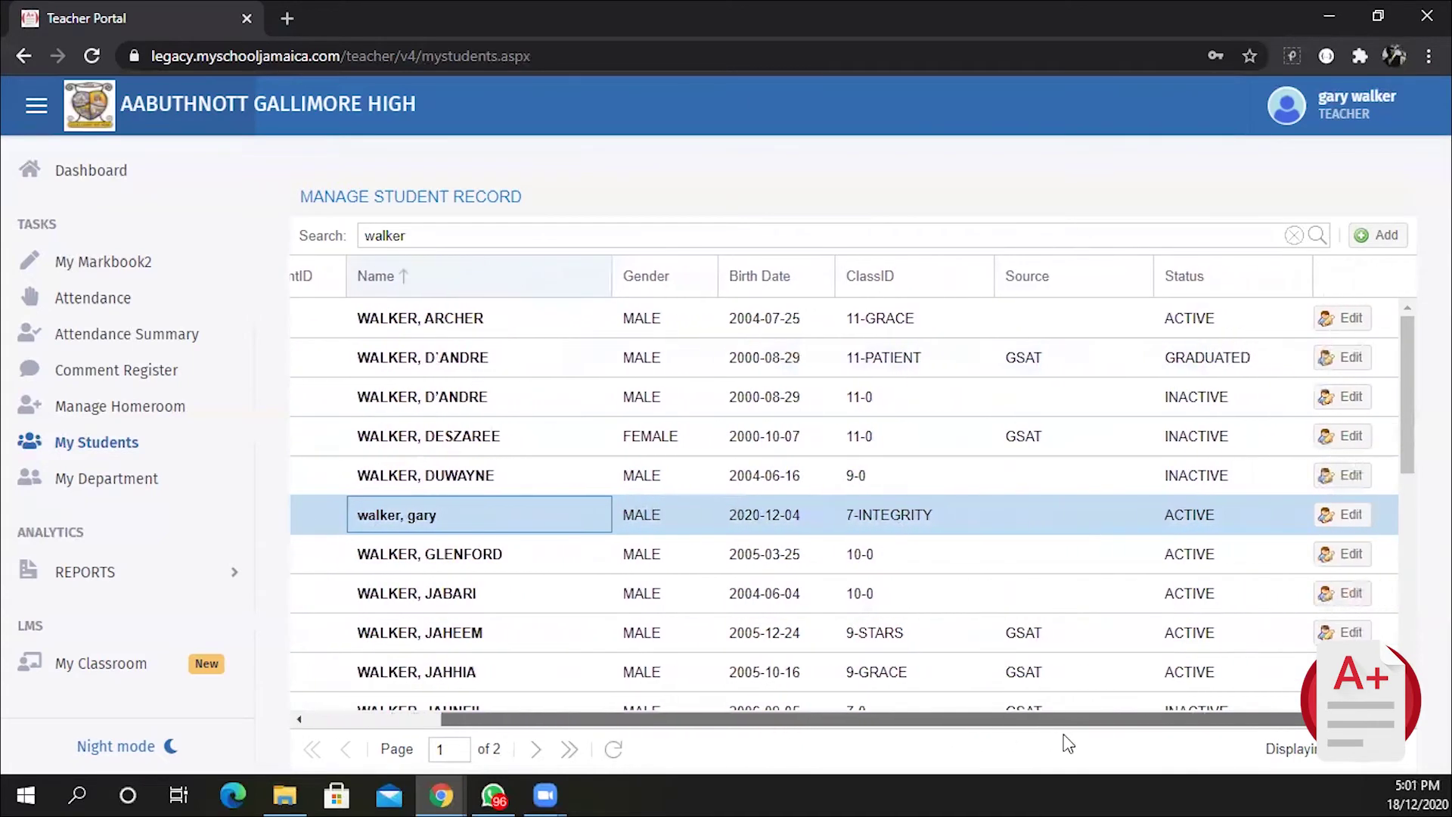
pyautogui.click(1339, 518)
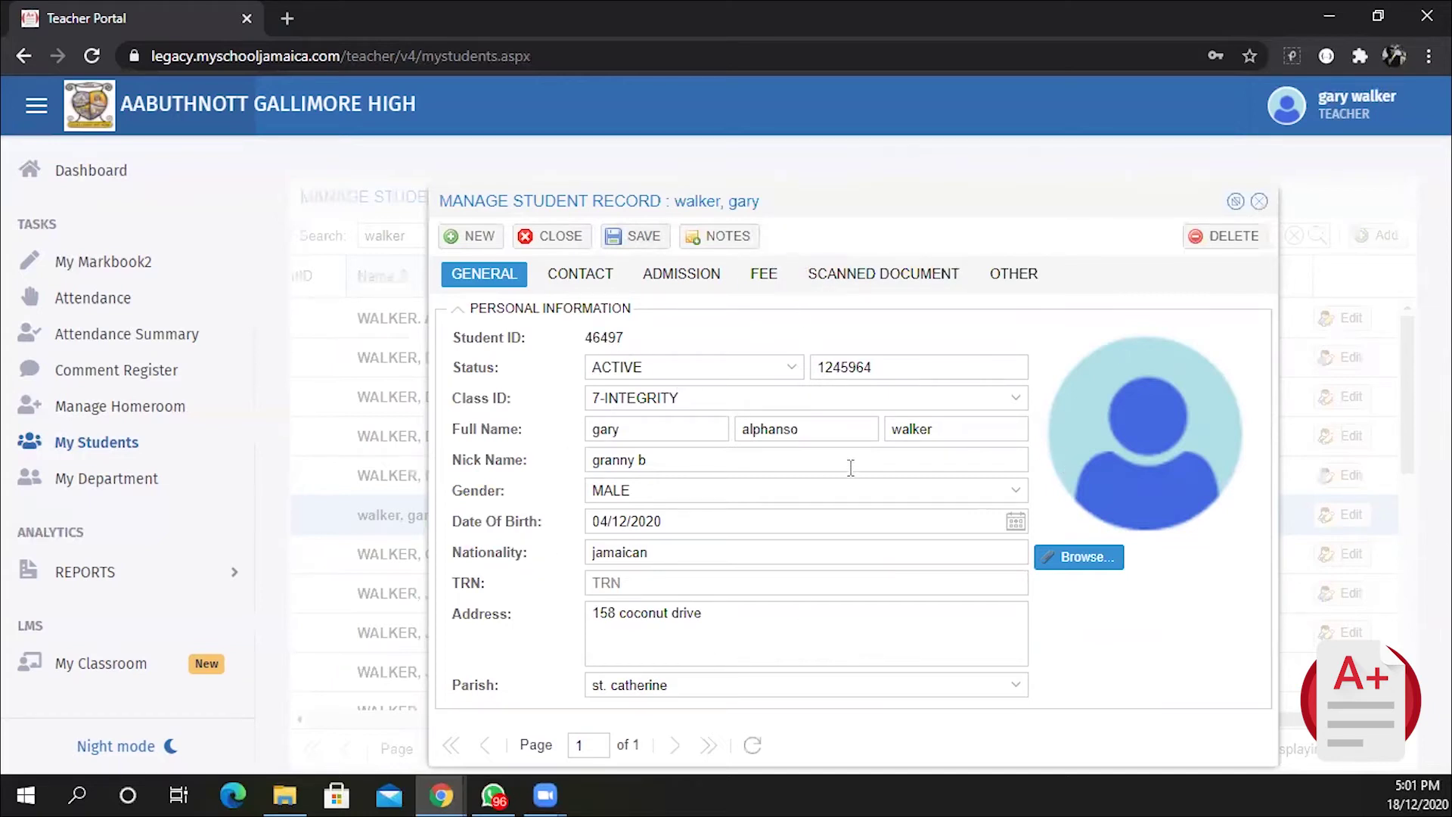
pyautogui.click(1014, 408)
pyautogui.click(1015, 401)
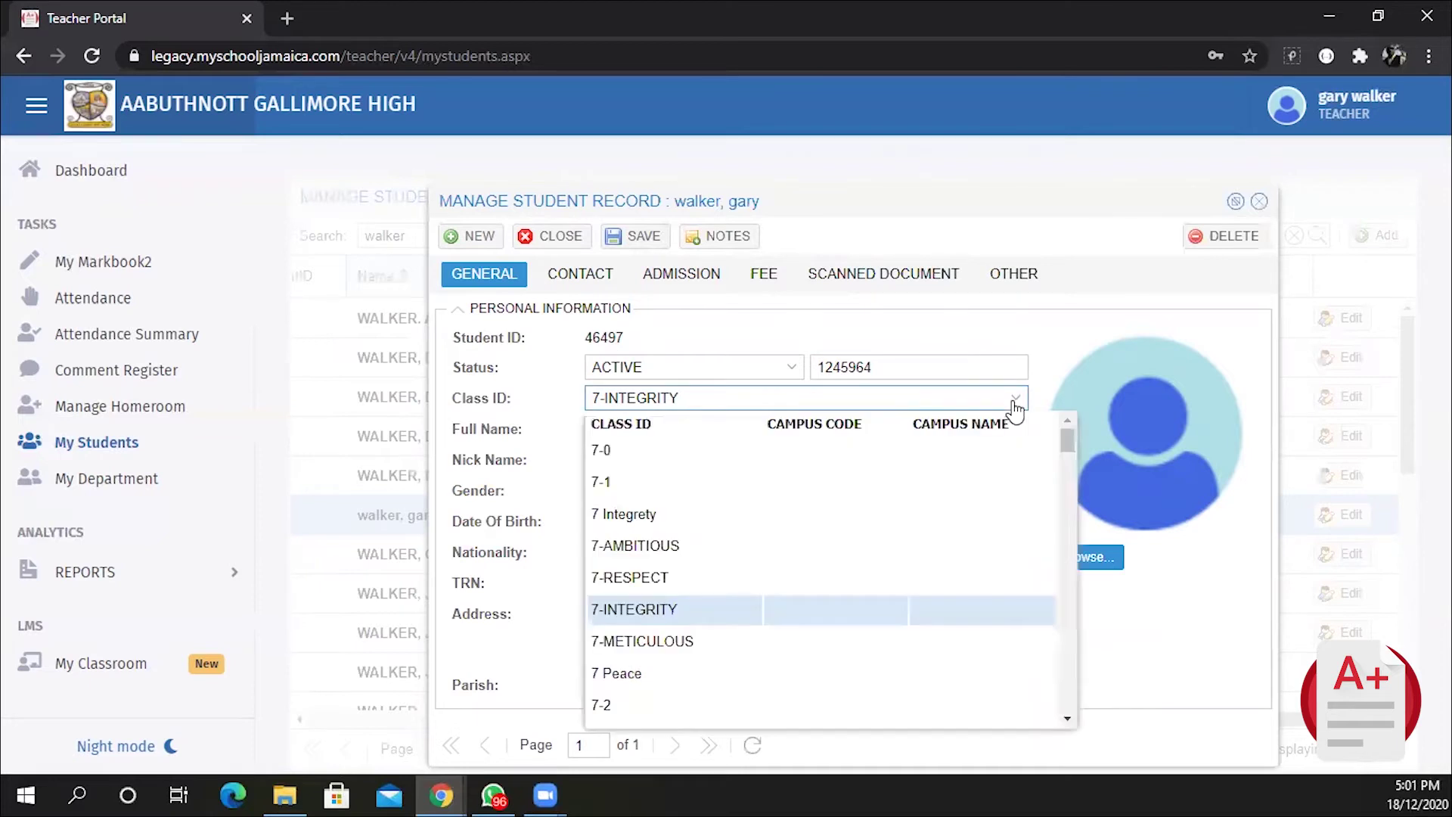
pyautogui.click(679, 453)
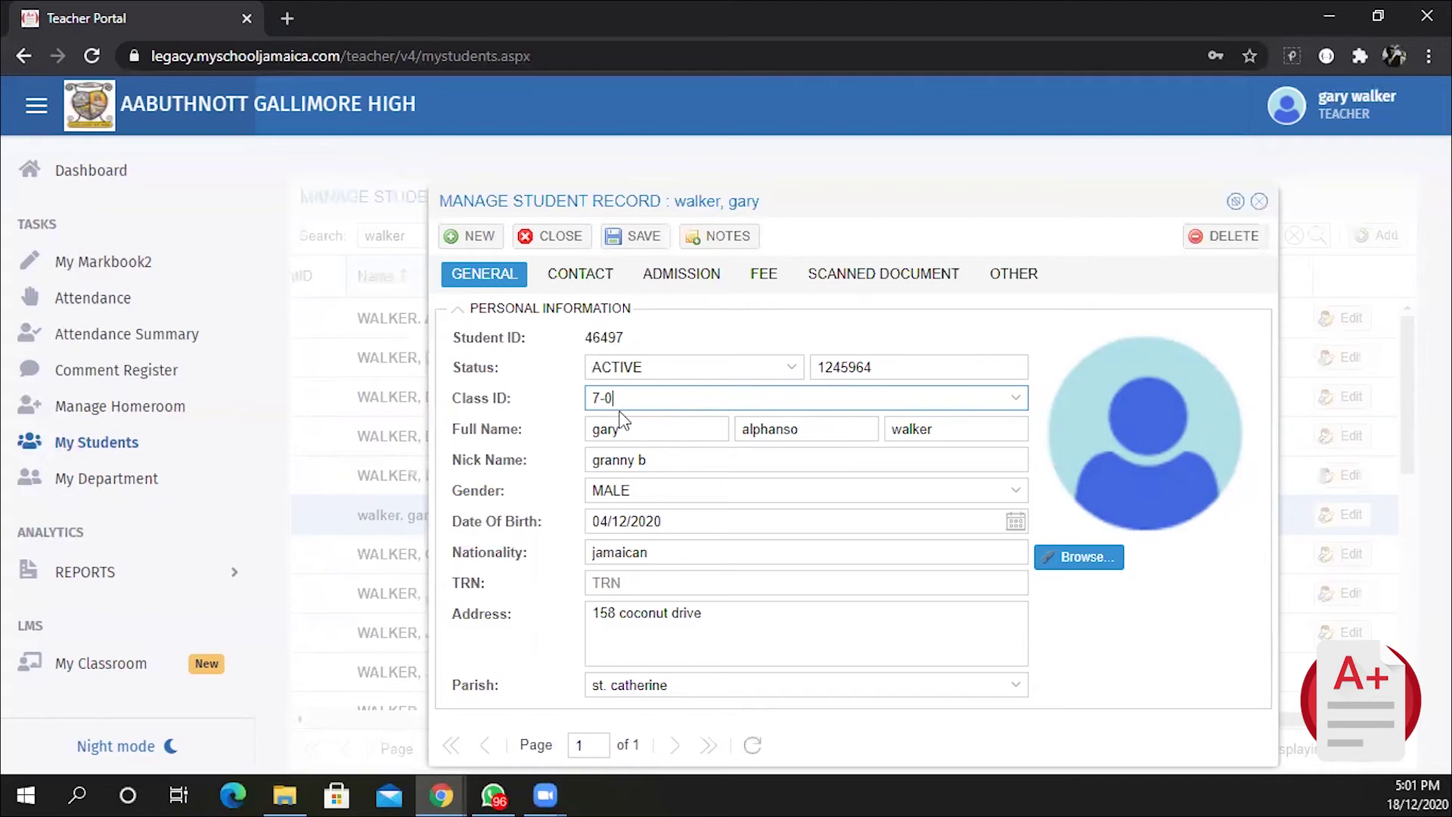
pyautogui.click(631, 238)
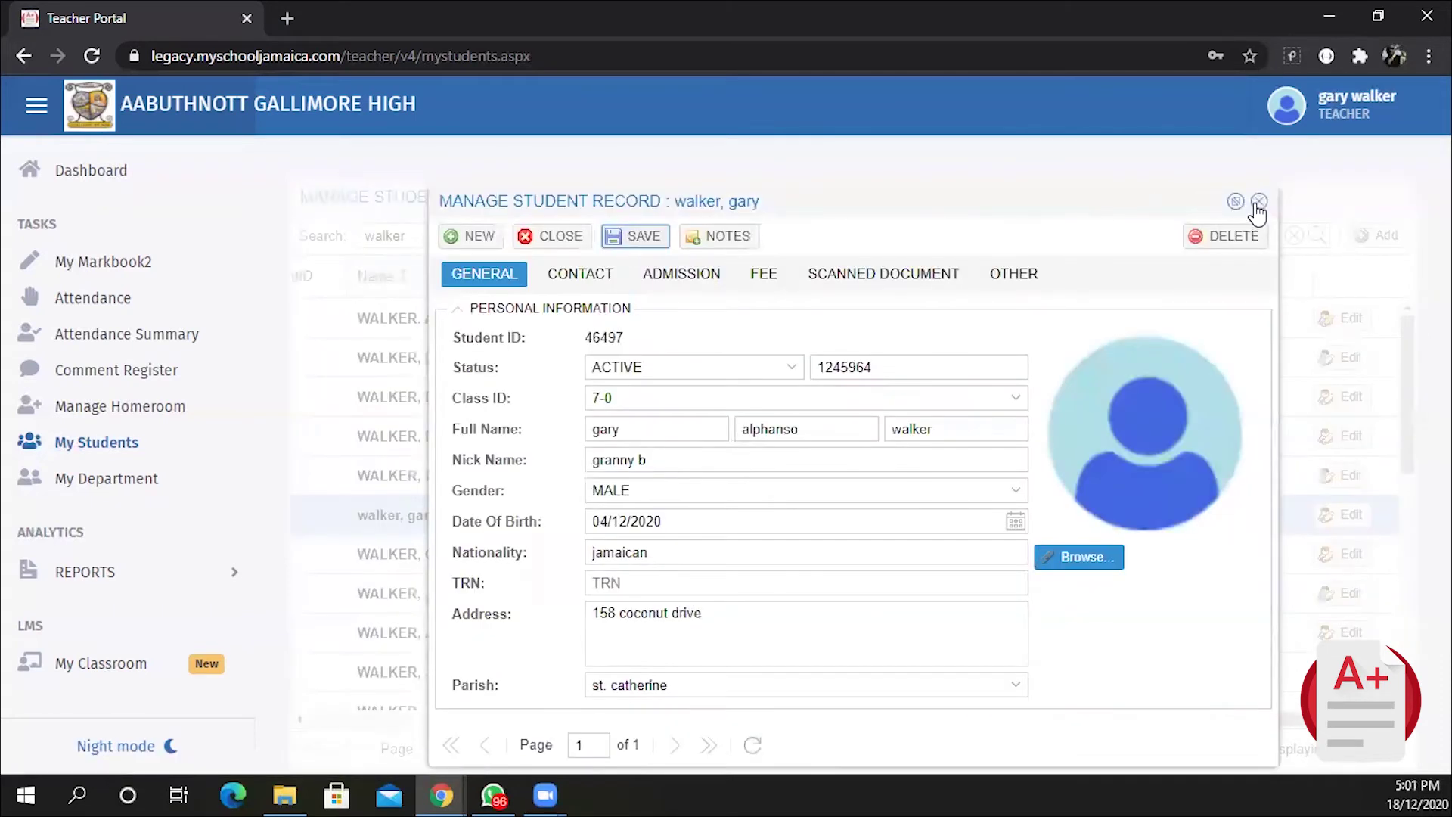
pyautogui.click(1259, 203)
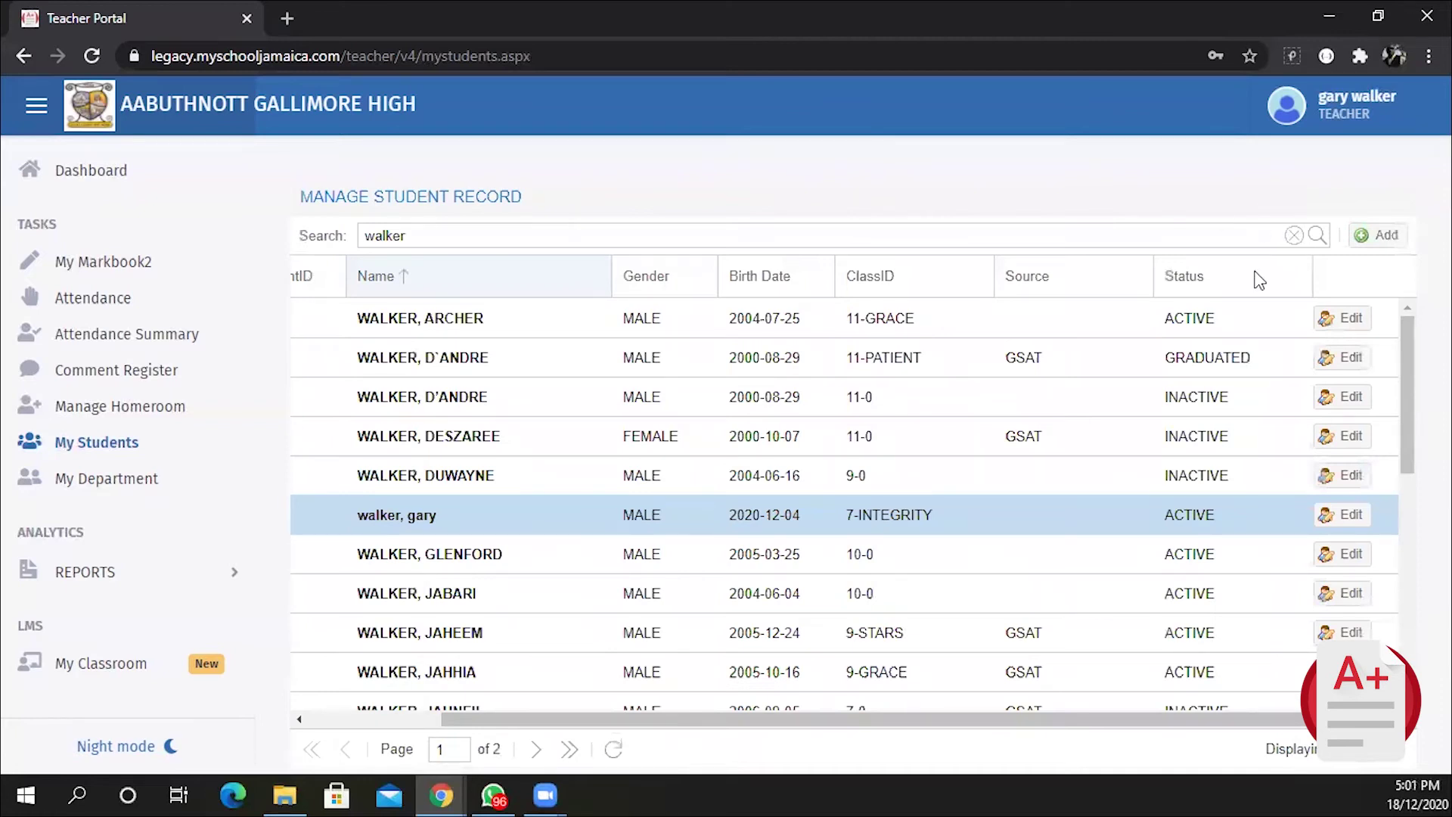
# - Rerun the surname search so the student born 2020-12-04 shows class 7-0, and reselect it
pyautogui.click(850, 529)
pyautogui.click(1322, 236)
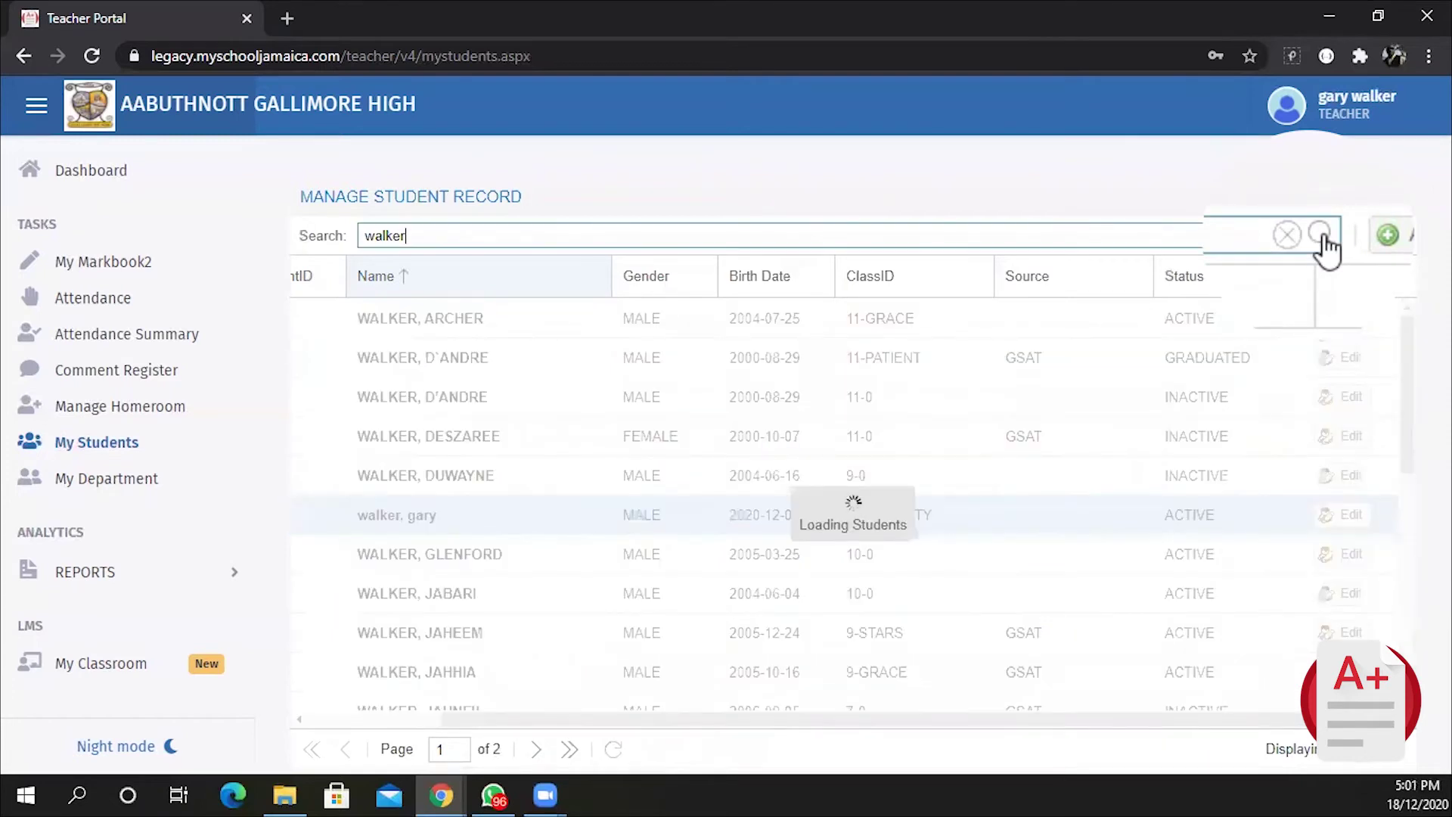
pyautogui.click(593, 517)
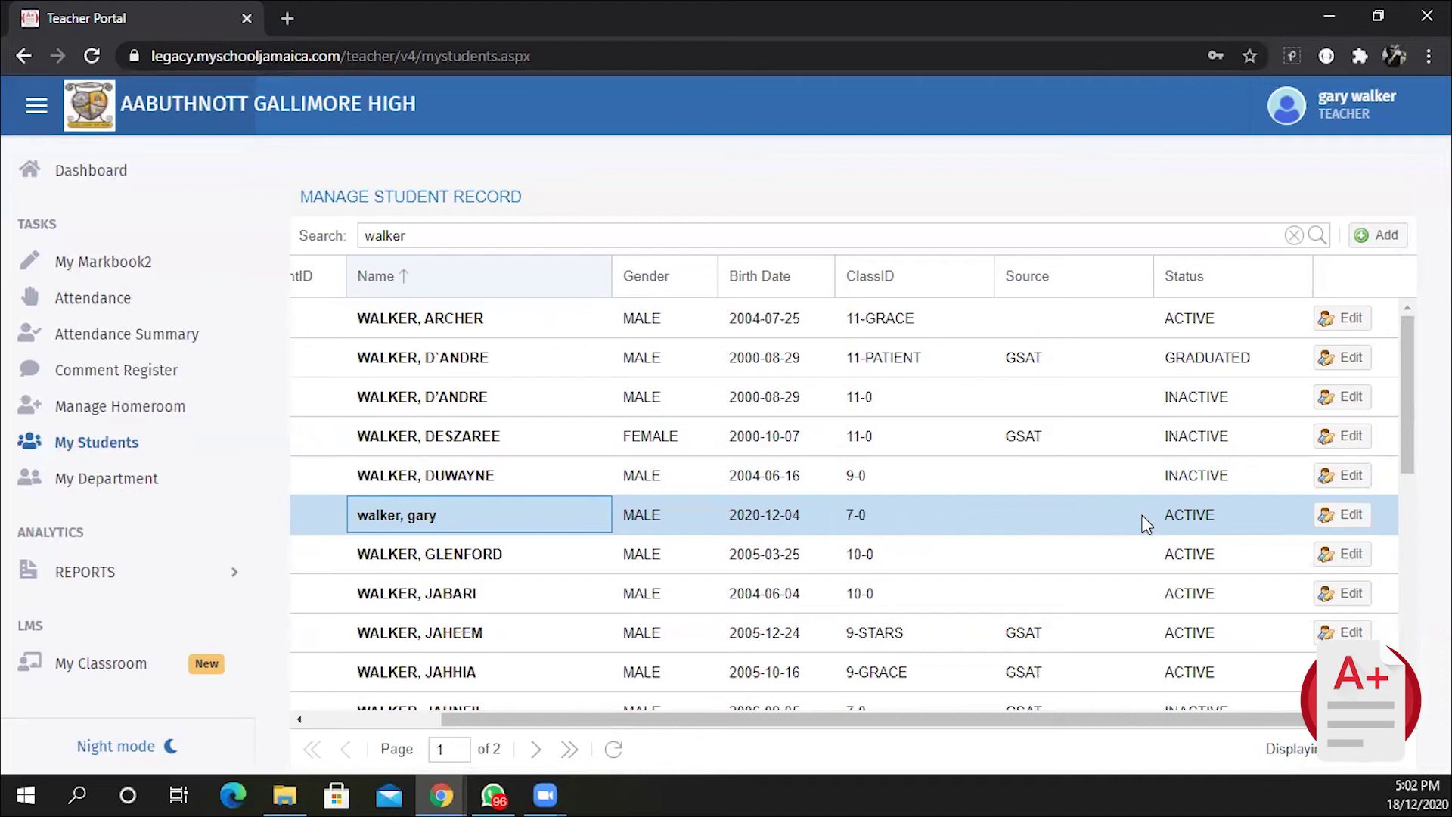
# - Search by the new student's first name, review the four matches, and start a blank record
pyautogui.click(421, 236)
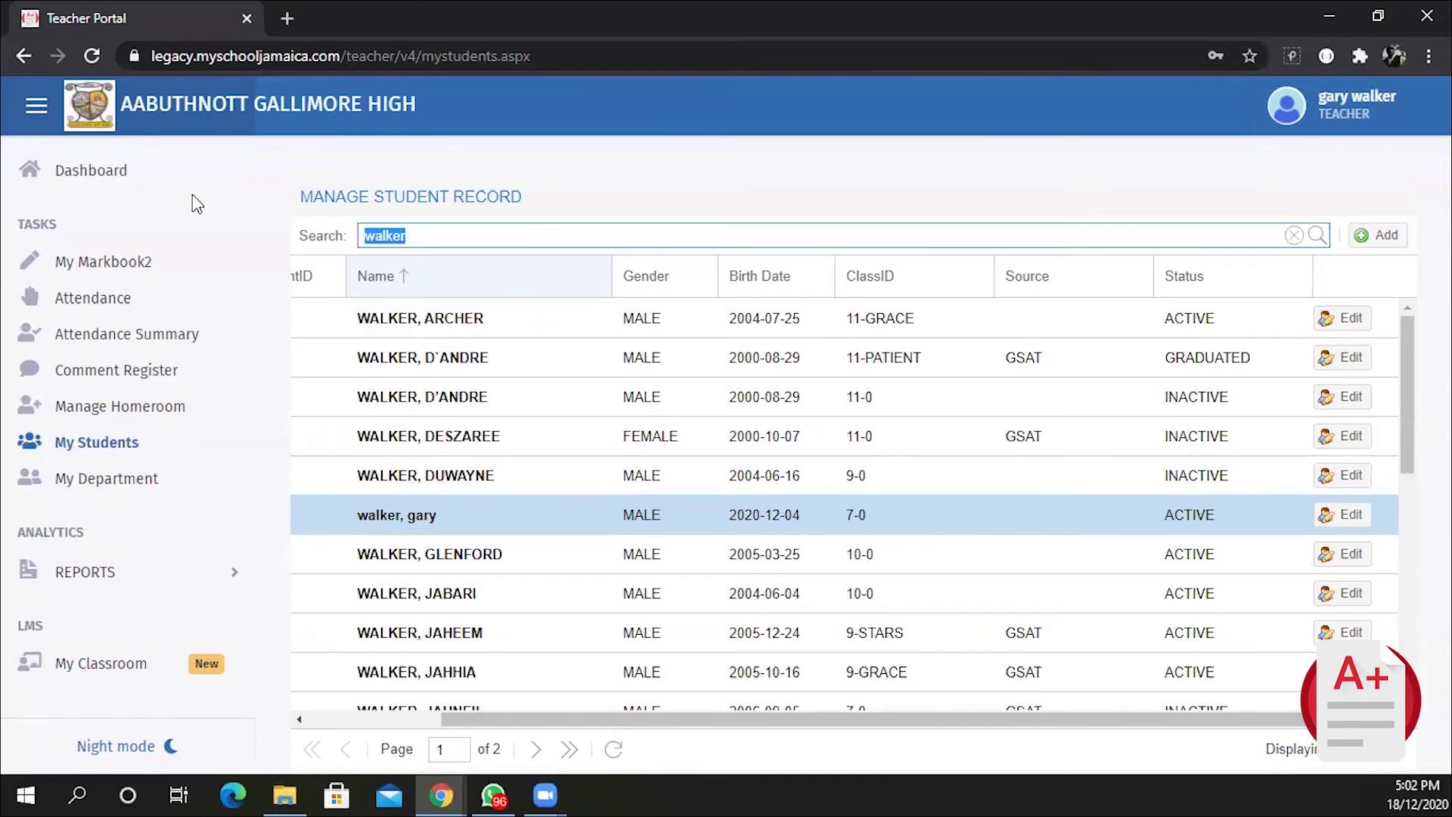
pyautogui.write('garfield')
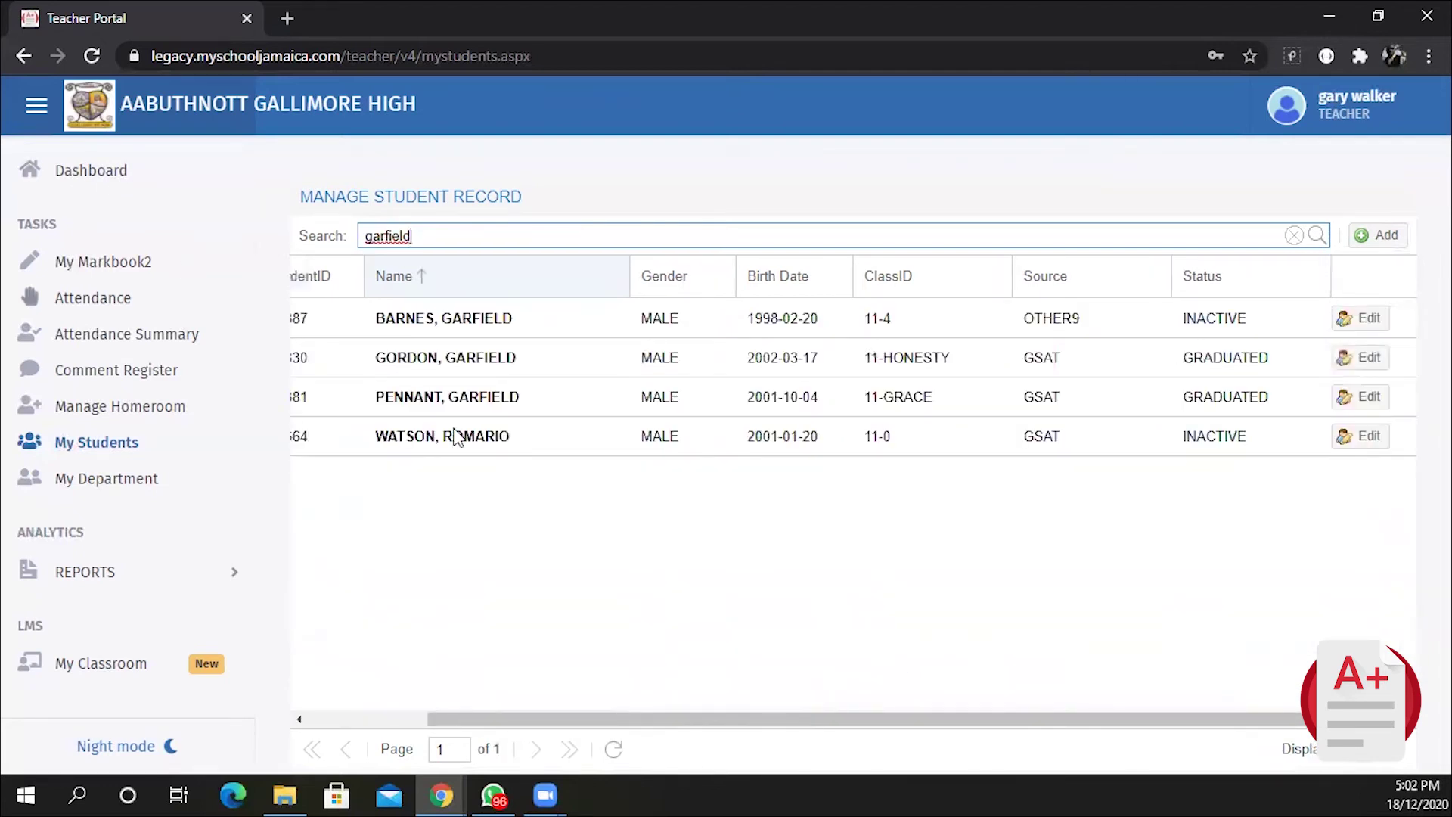
pyautogui.click(502, 324)
pyautogui.click(499, 359)
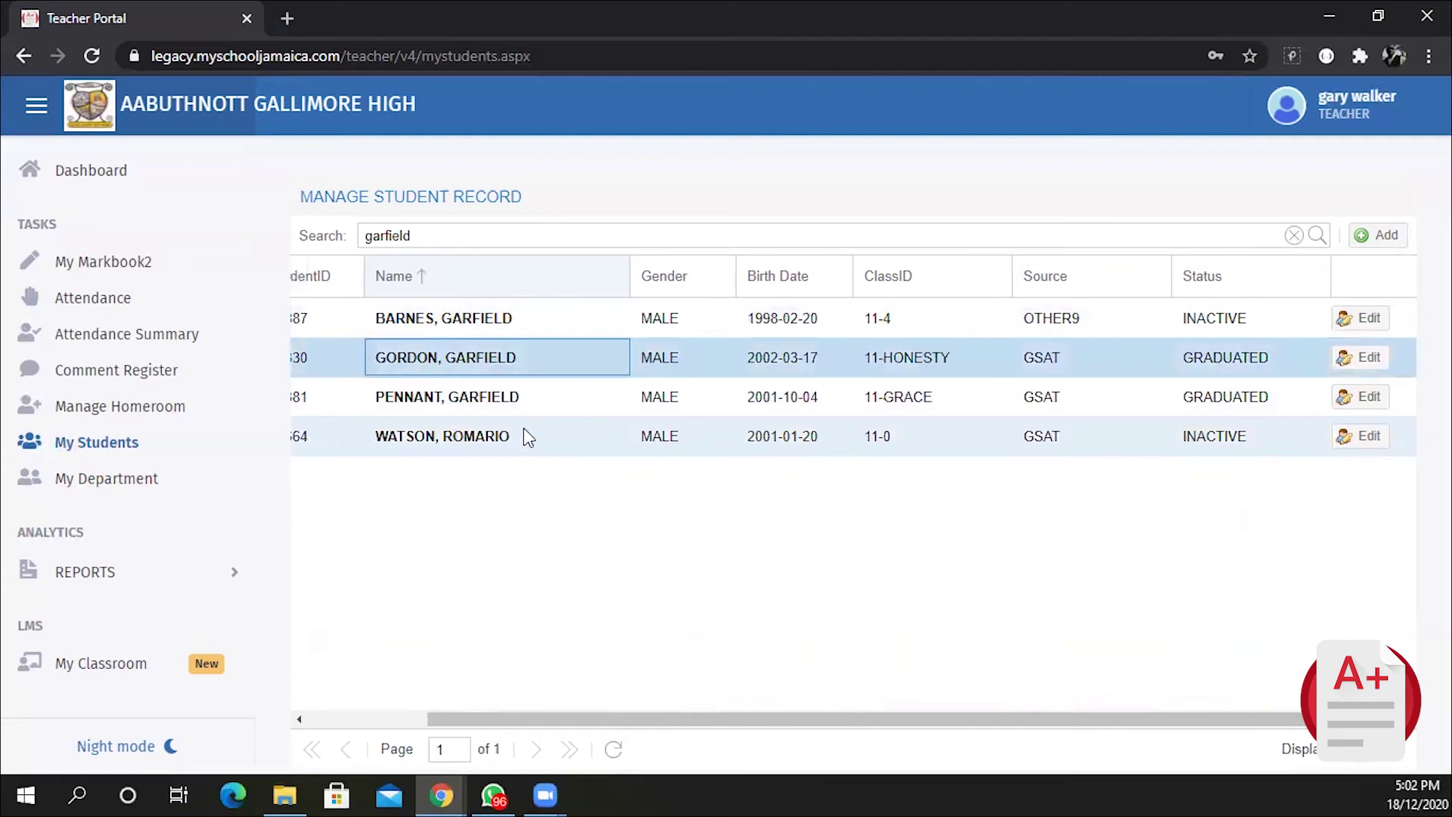
pyautogui.click(529, 401)
pyautogui.click(589, 434)
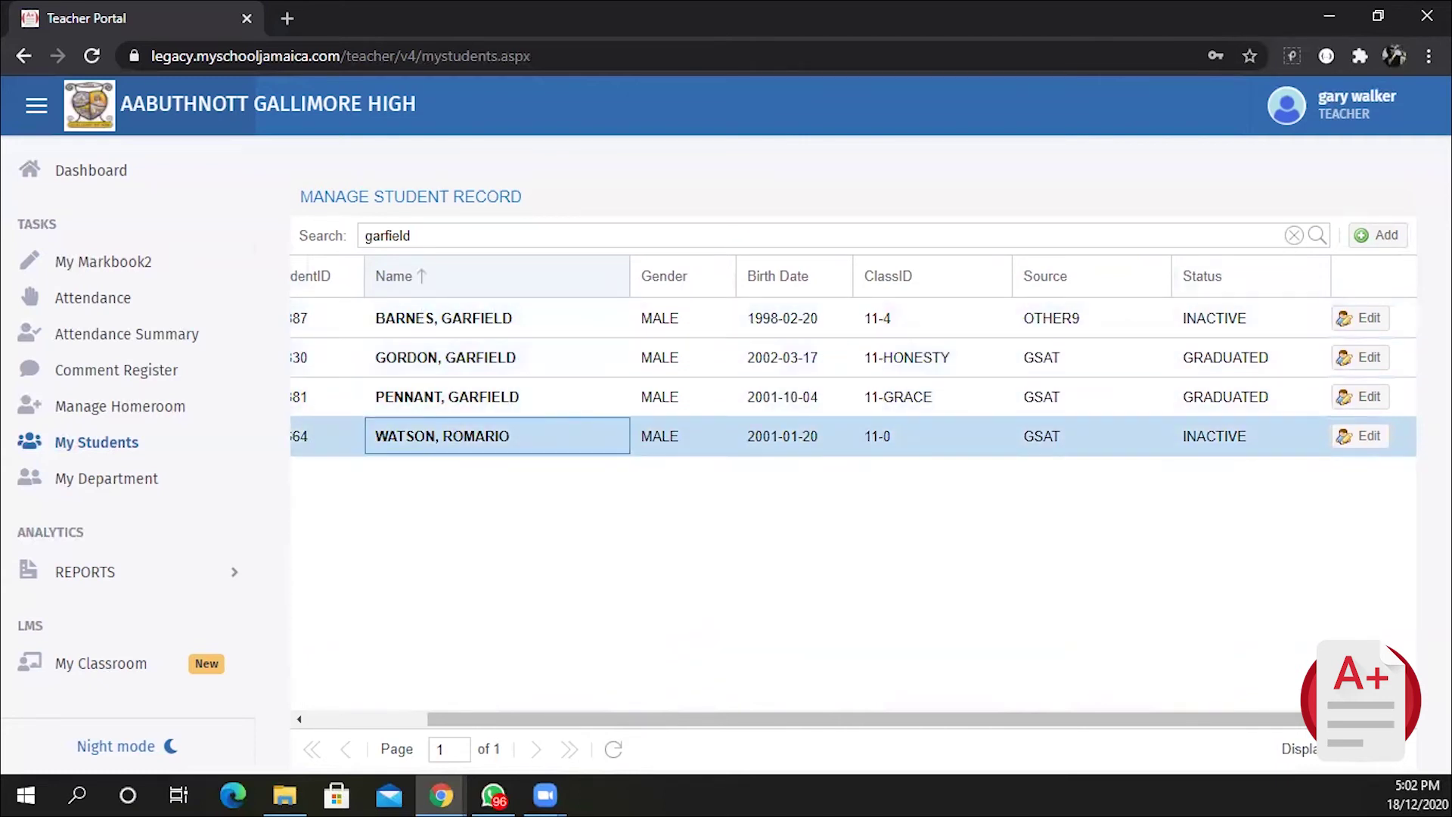
pyautogui.click(1385, 237)
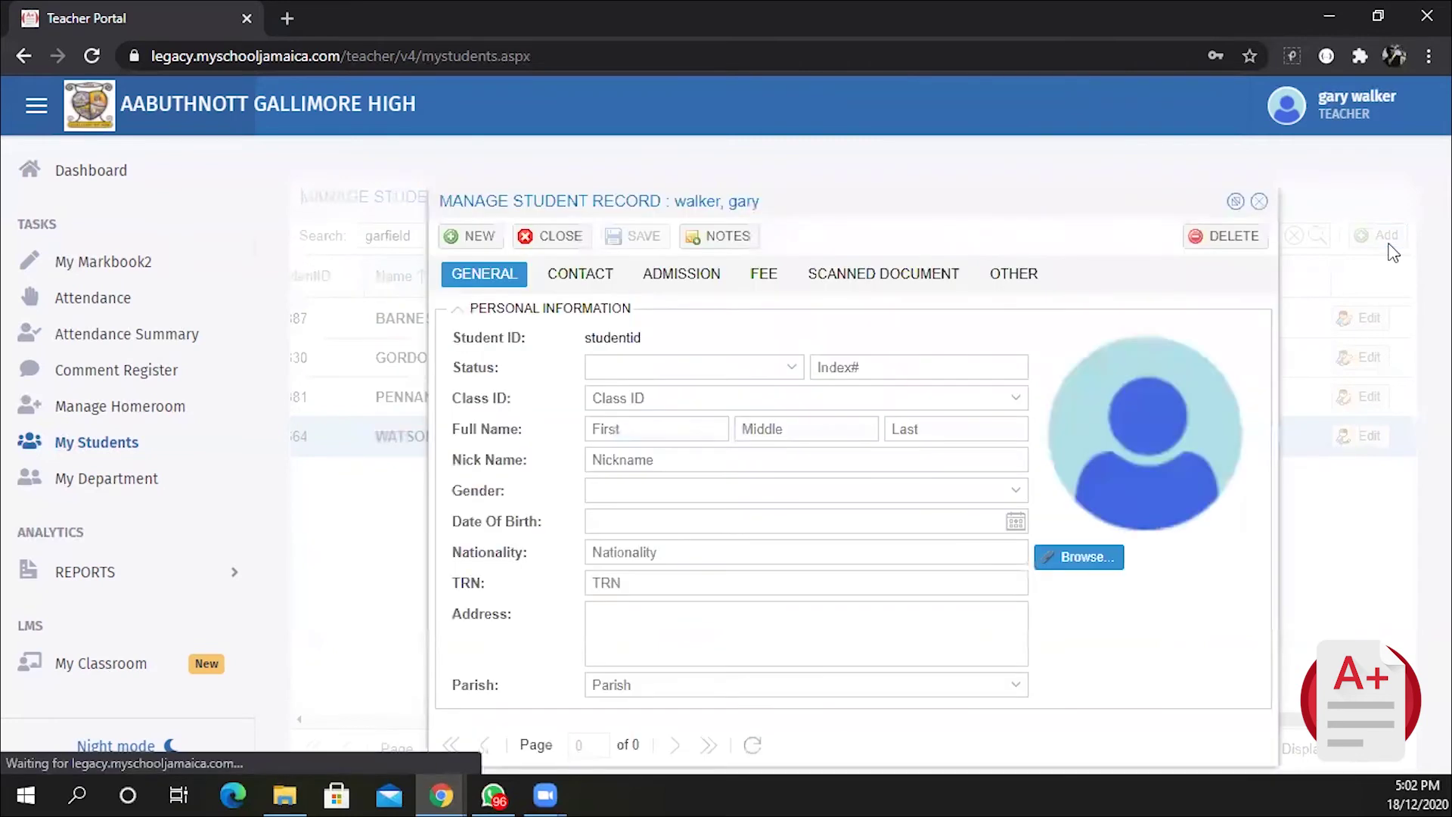
# - Set the new student's status to ACTIVE and Class ID to 7-INTEGRITY
pyautogui.click(687, 360)
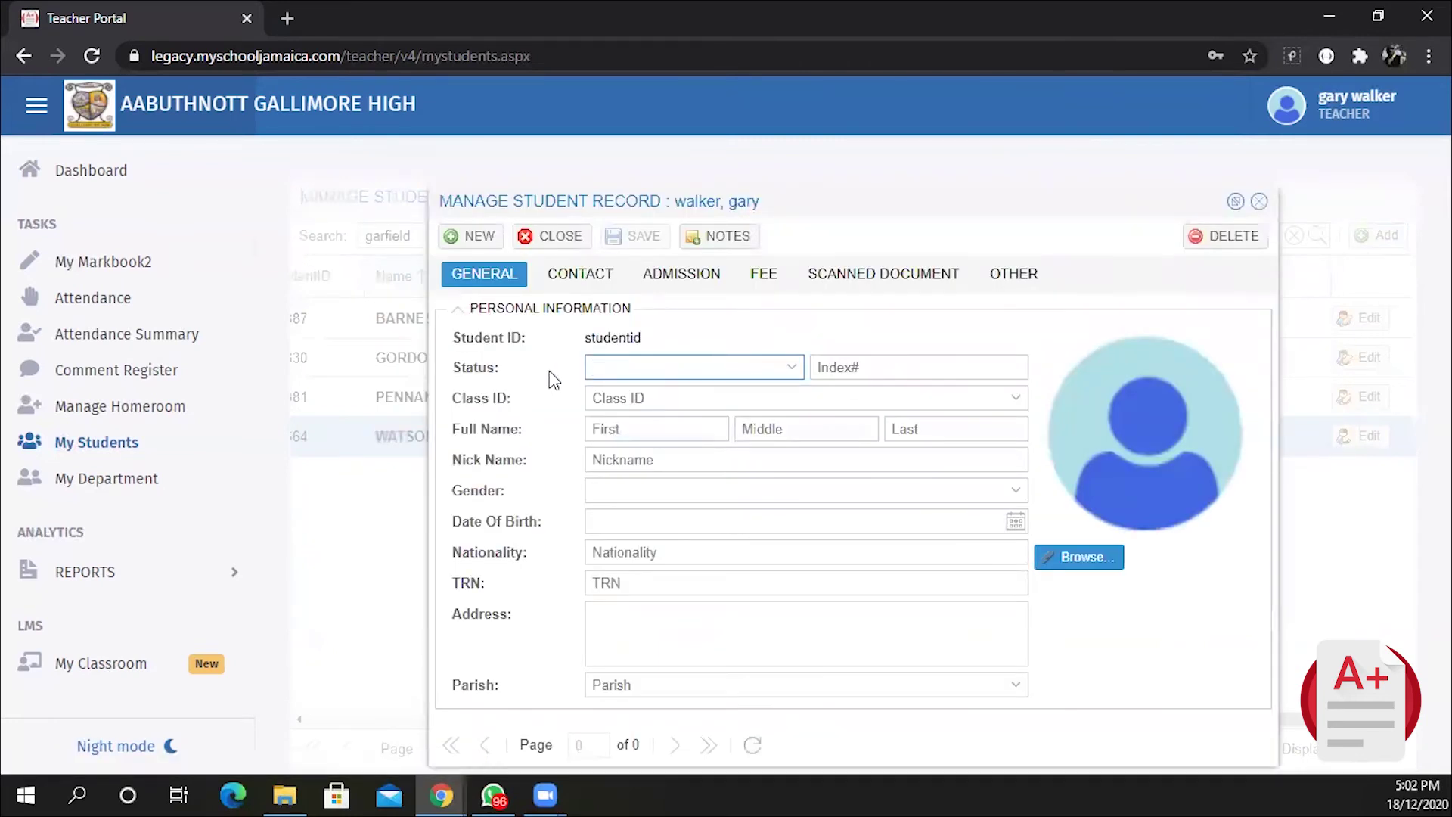
pyautogui.click(799, 370)
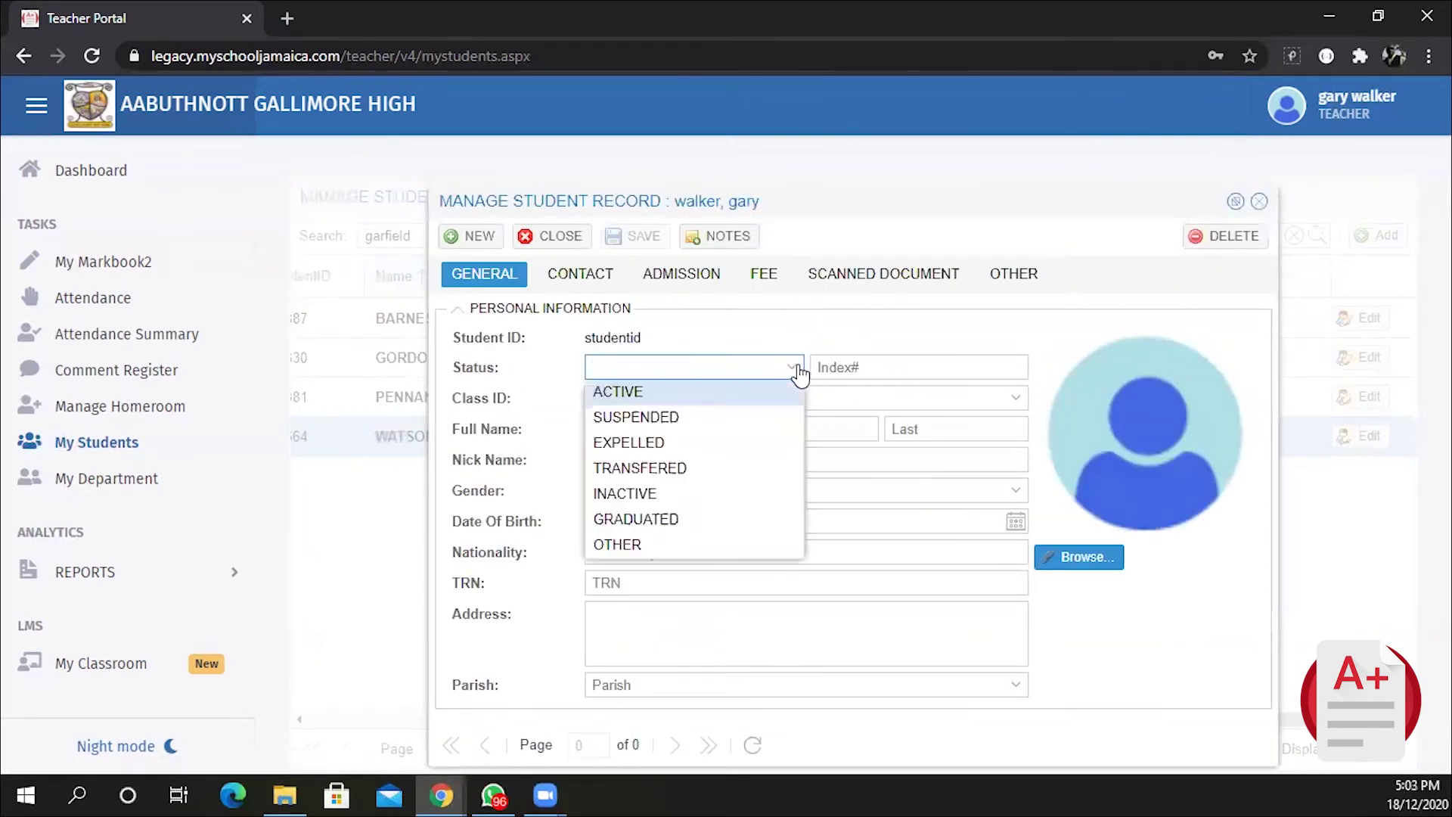
pyautogui.click(660, 393)
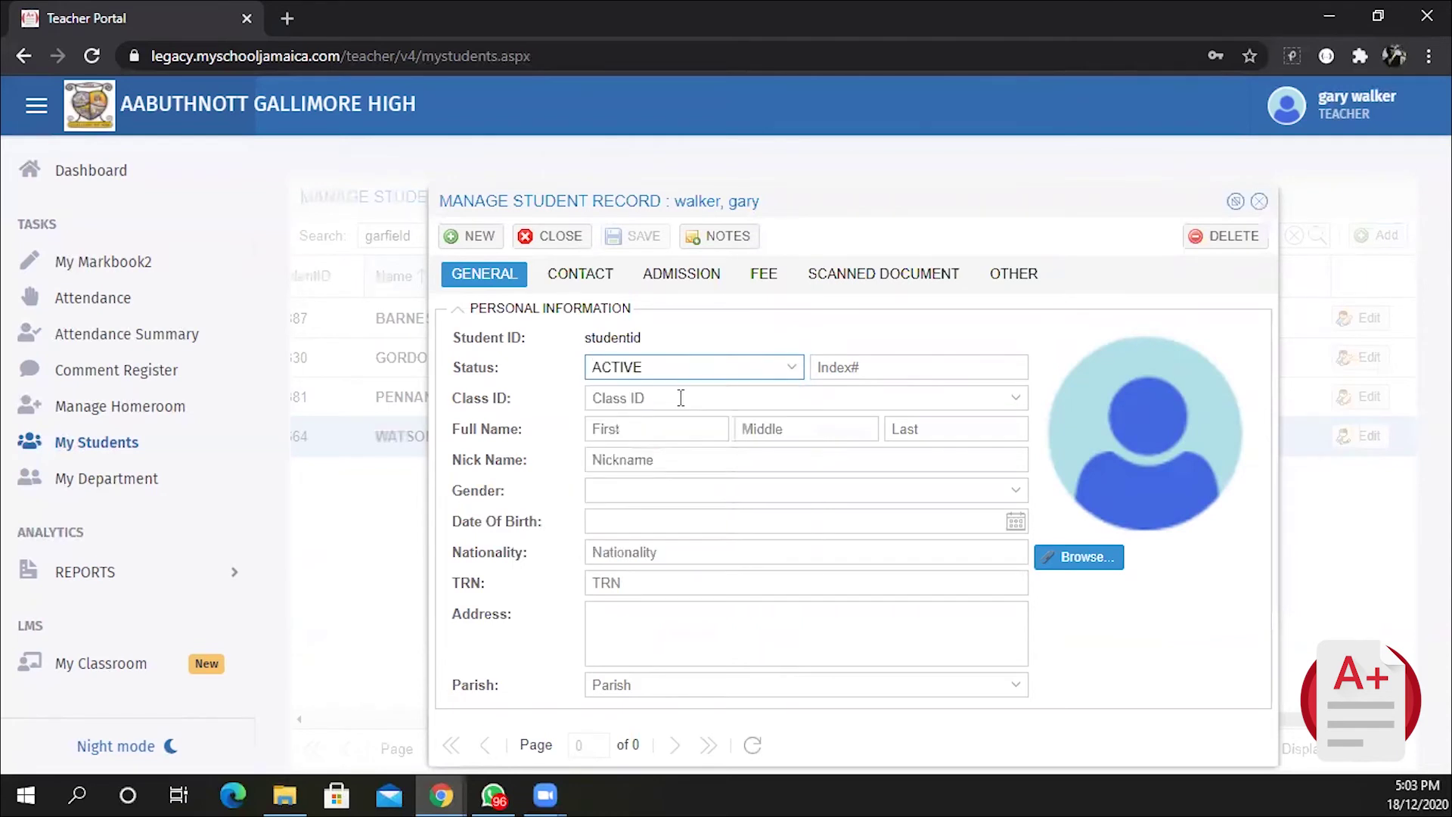
pyautogui.click(1016, 399)
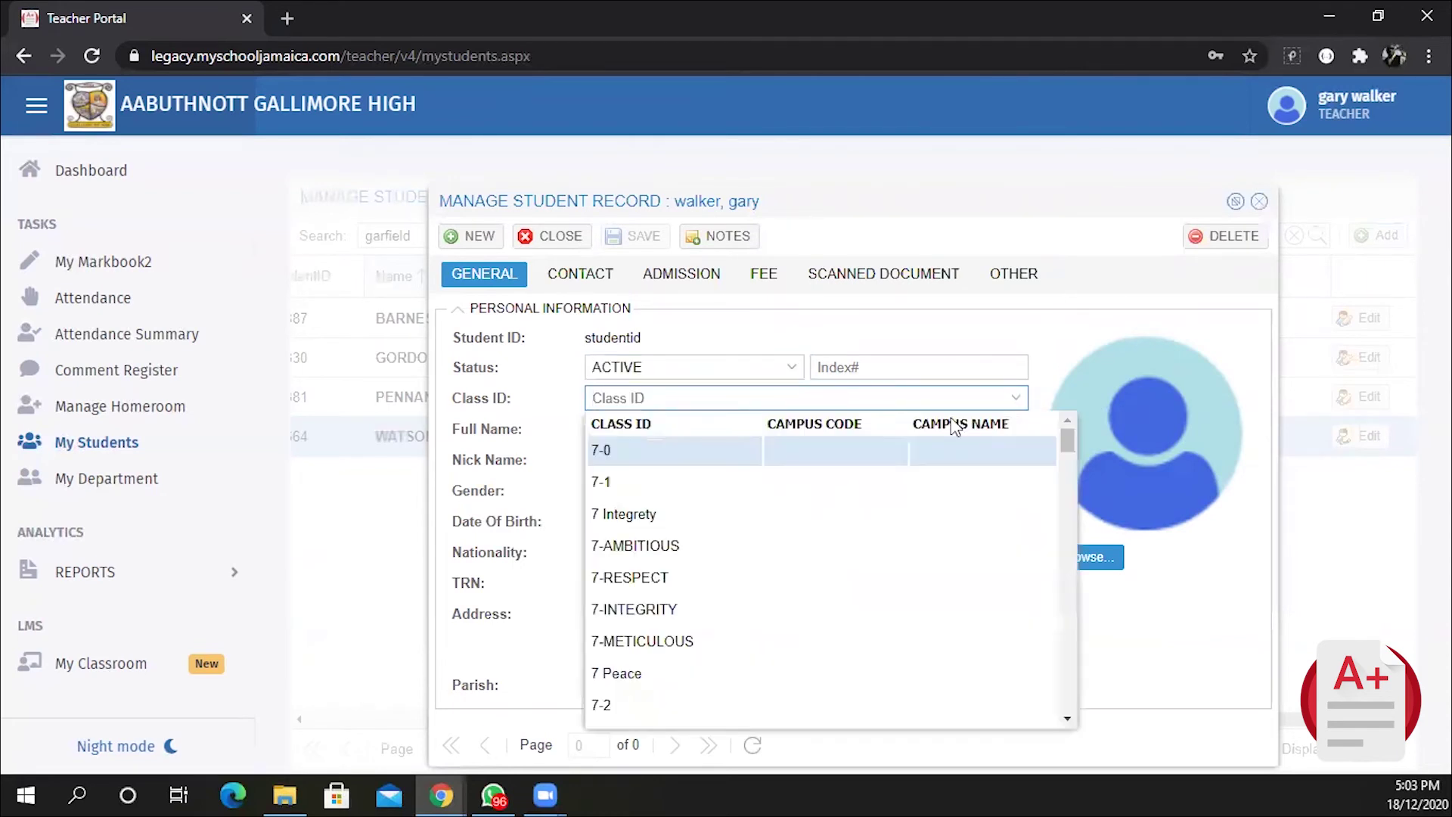
pyautogui.click(658, 609)
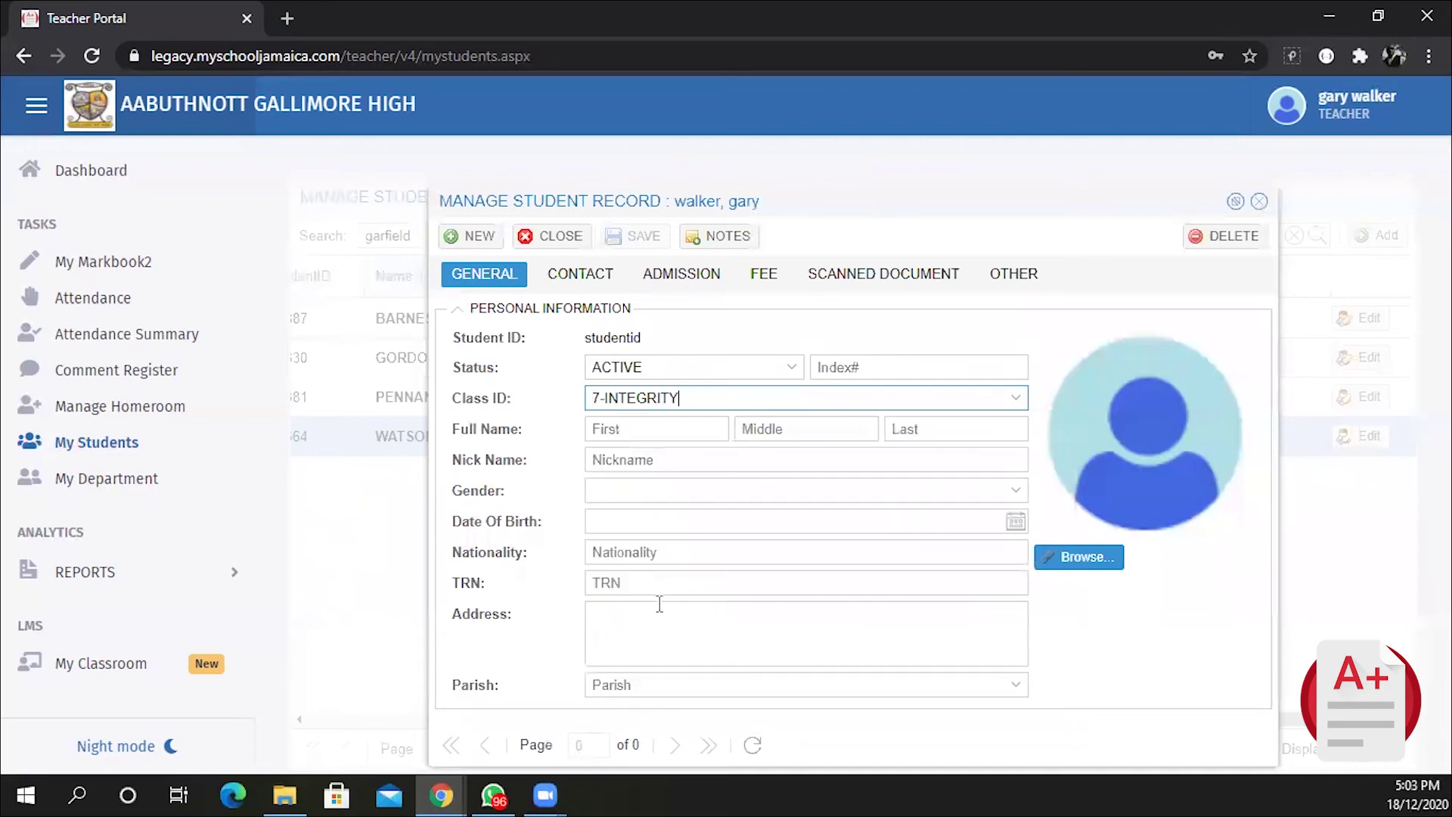
# - Enter the new student's first and last name
pyautogui.click(1015, 493)
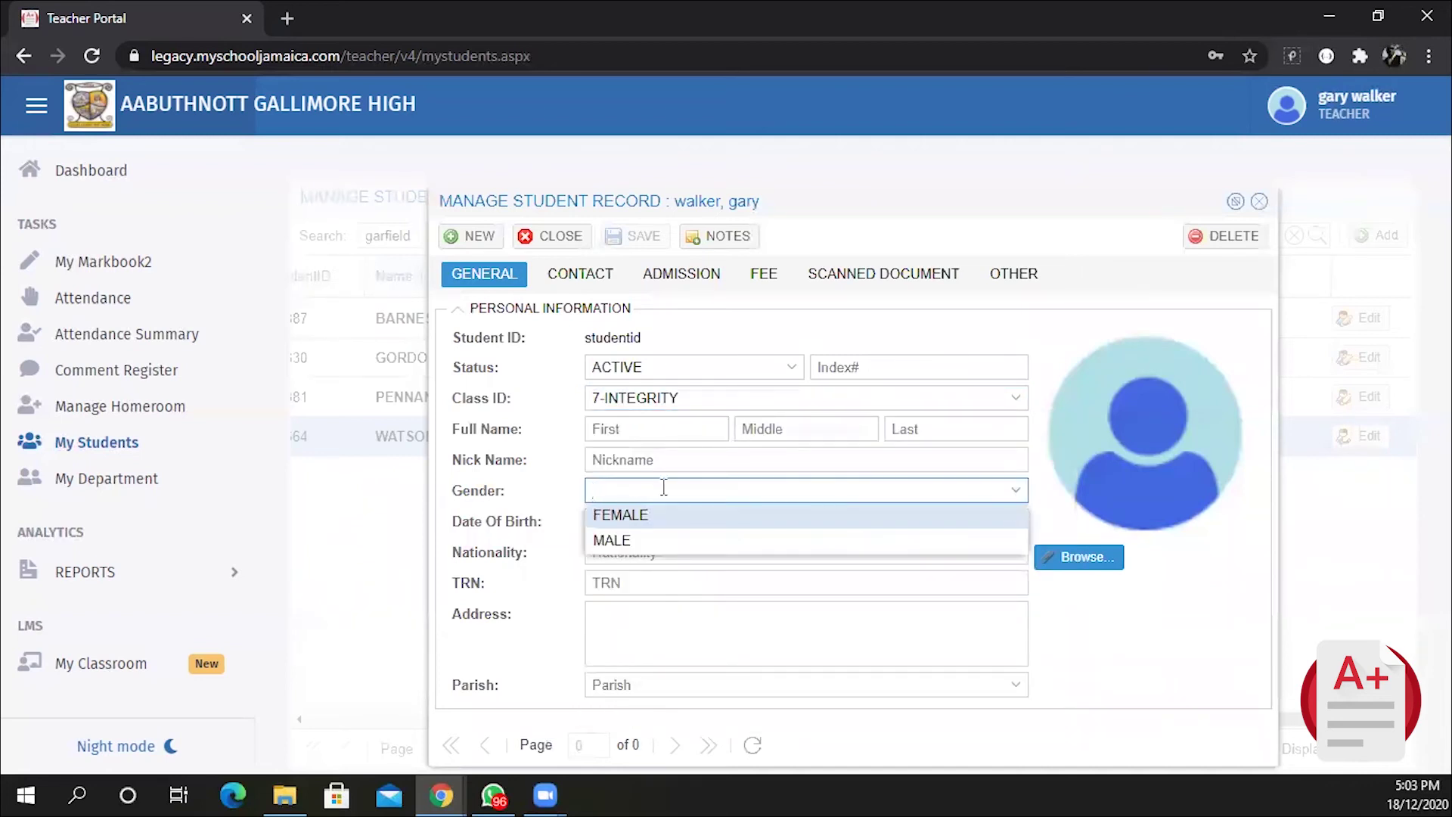
pyautogui.click(643, 430)
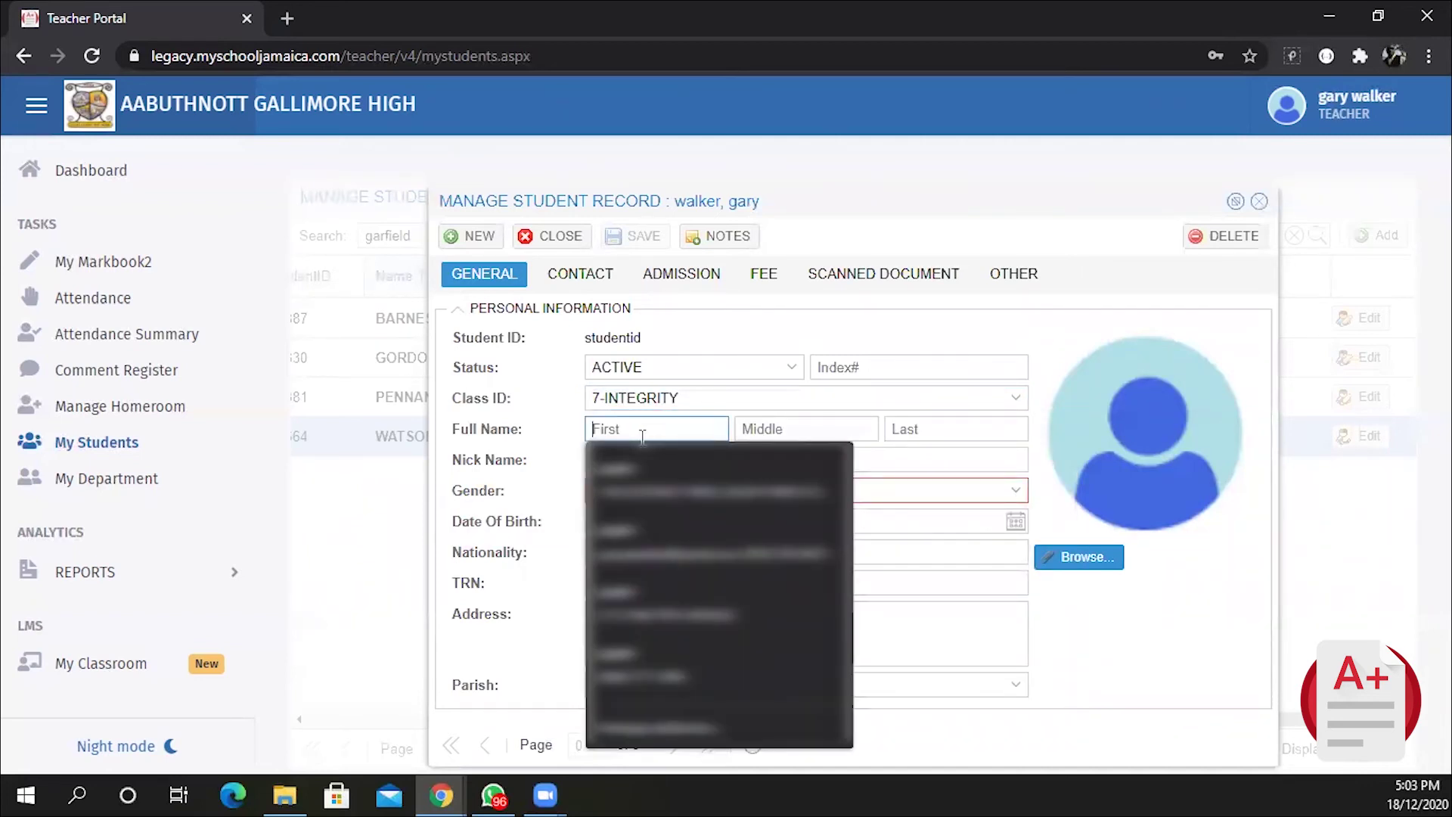
pyautogui.write('garfi')
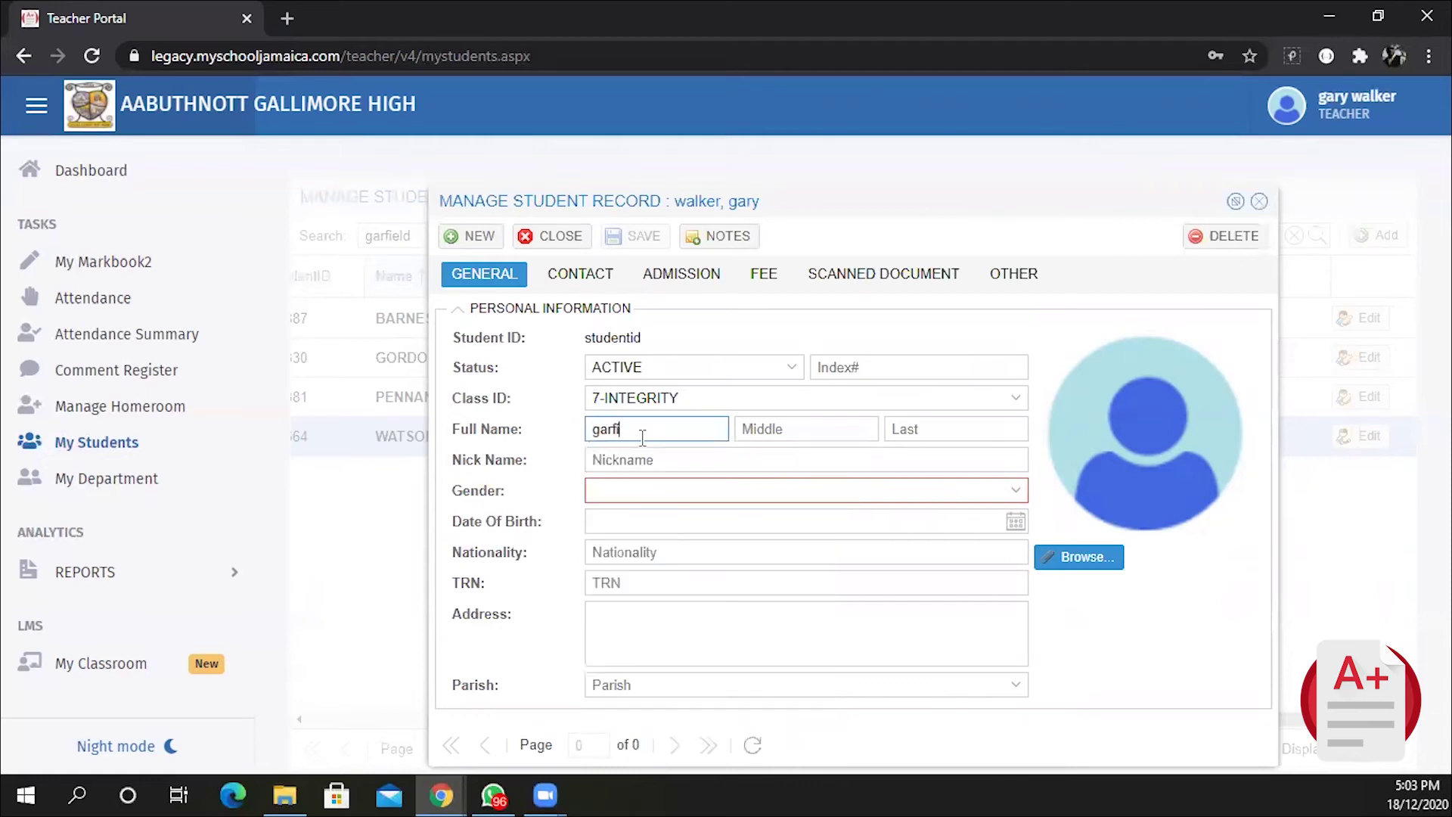
pyautogui.write('eld')
pyautogui.press('Tab')
pyautogui.press('Tab')
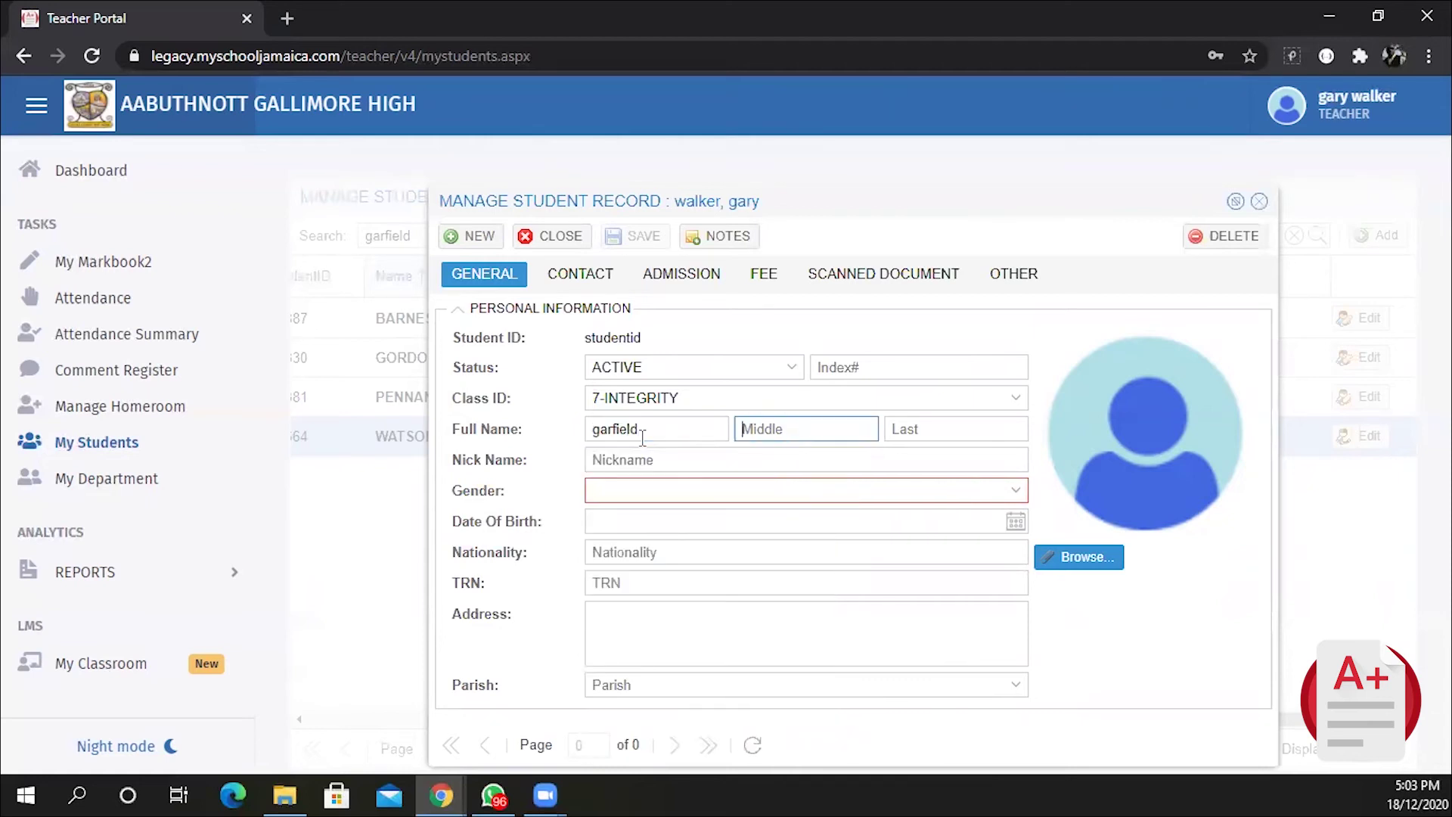
pyautogui.write('wilson')
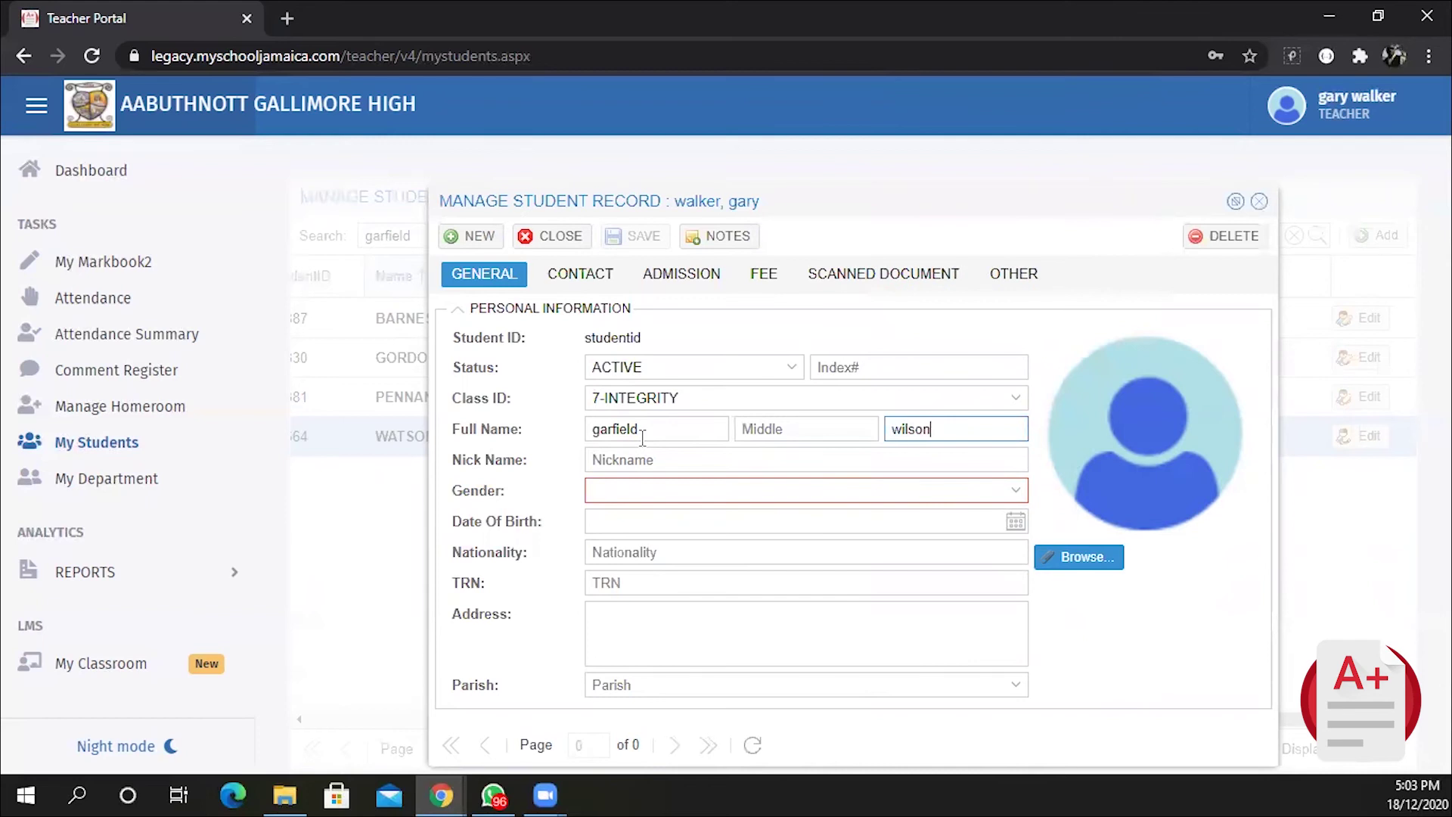
pyautogui.press('Tab')
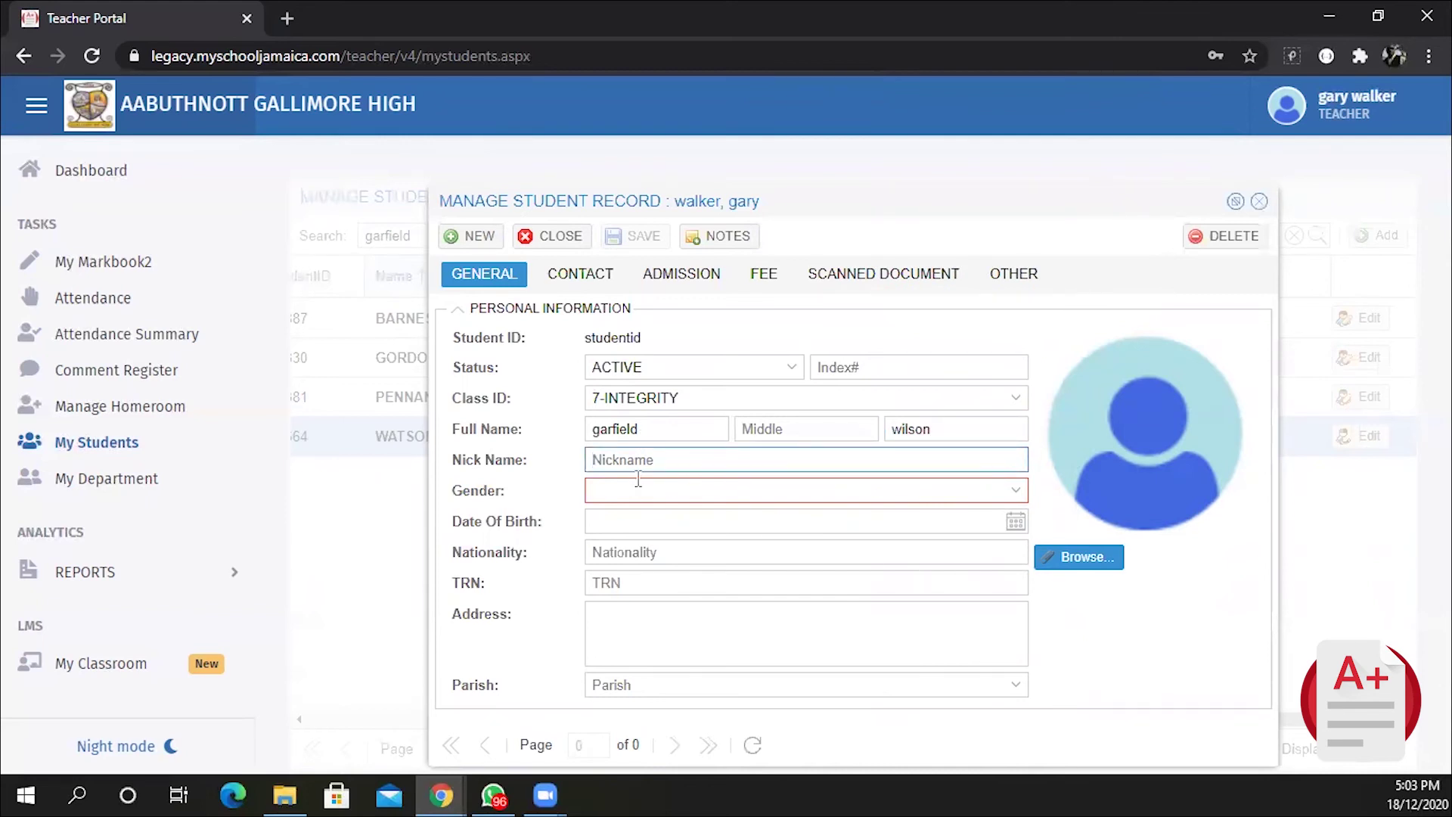
# - Set gender to MALE and date of birth to 18/12/2020
pyautogui.click(1016, 493)
pyautogui.click(651, 542)
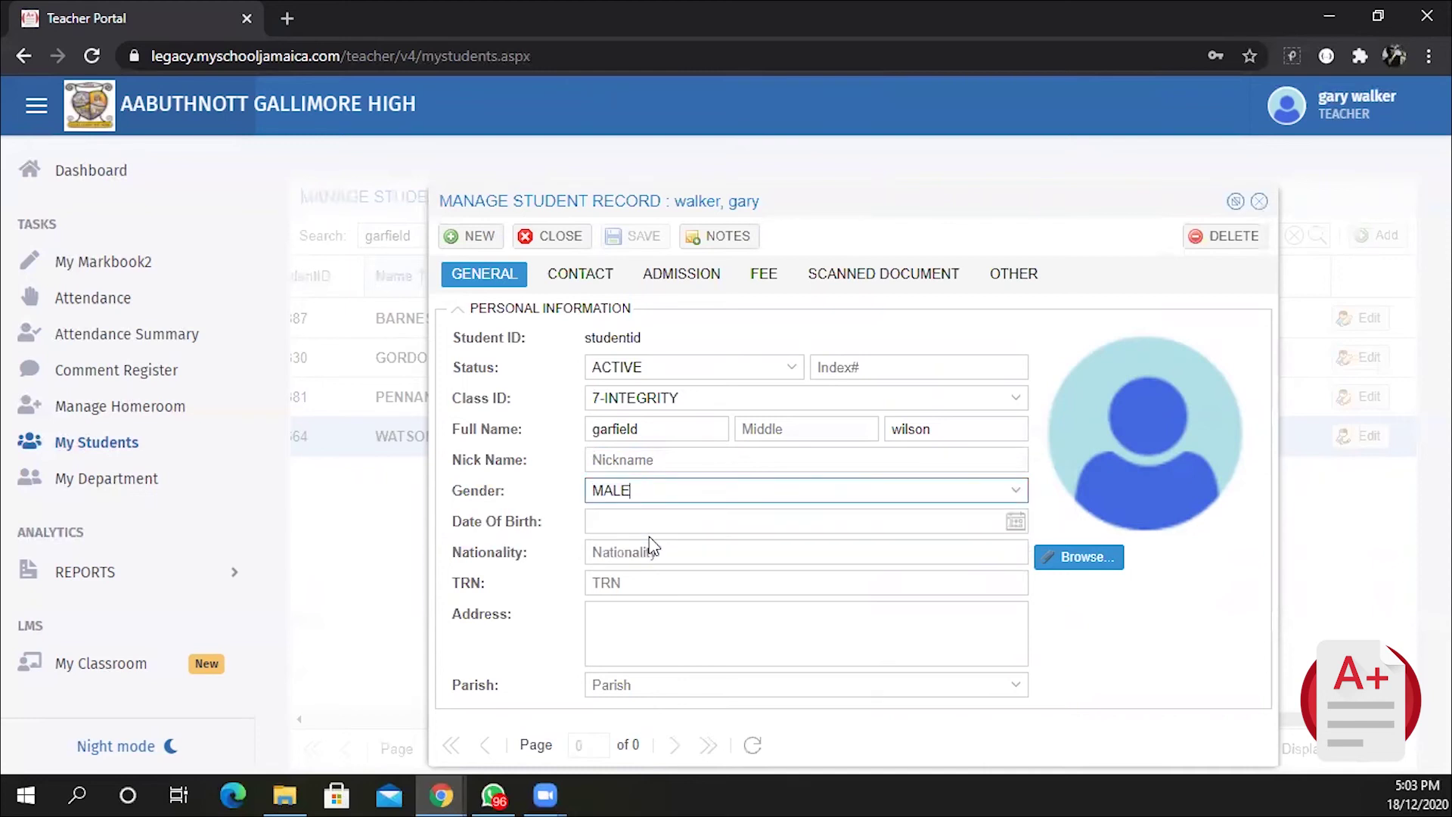
pyautogui.click(783, 530)
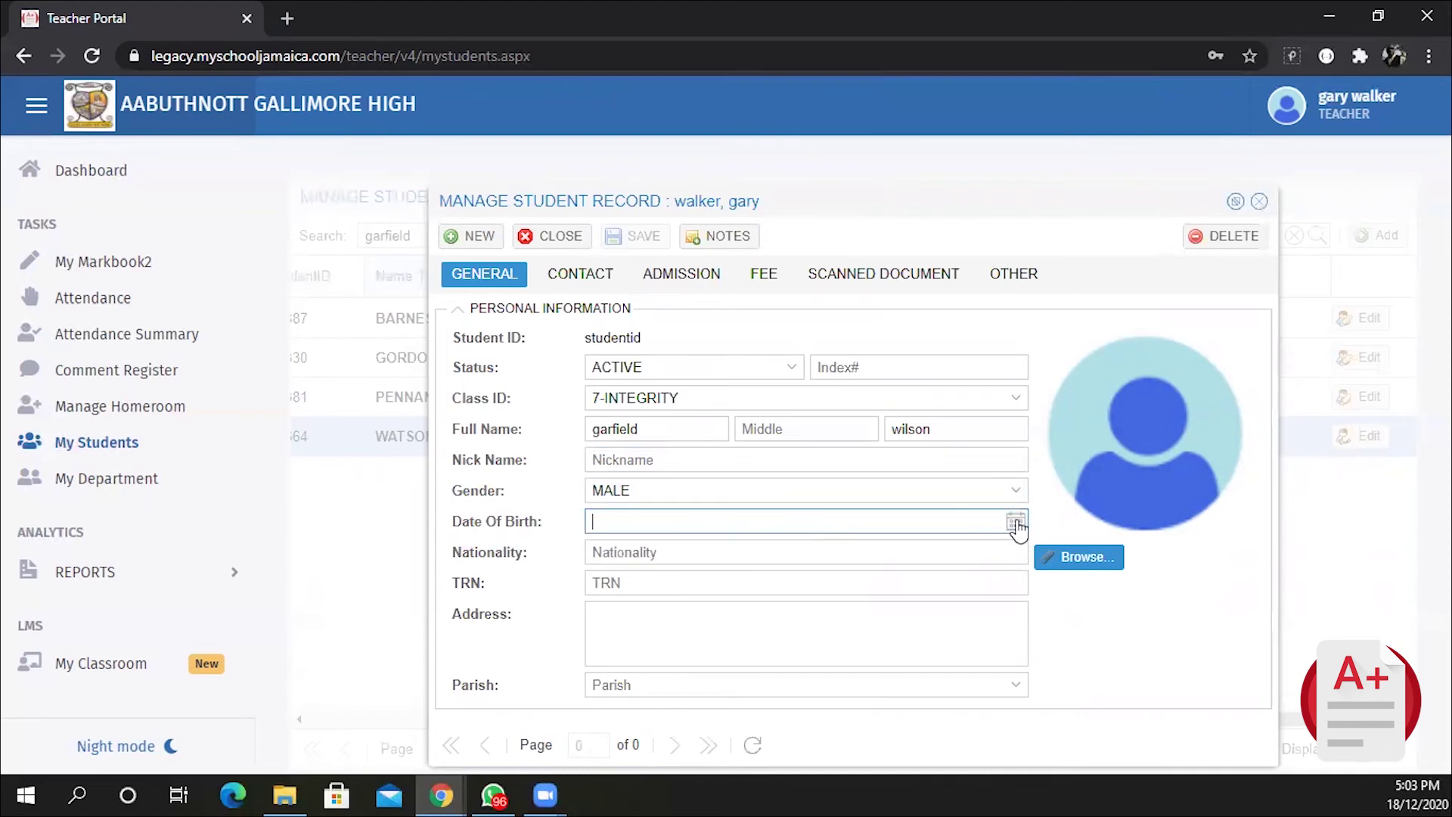
pyautogui.click(1015, 522)
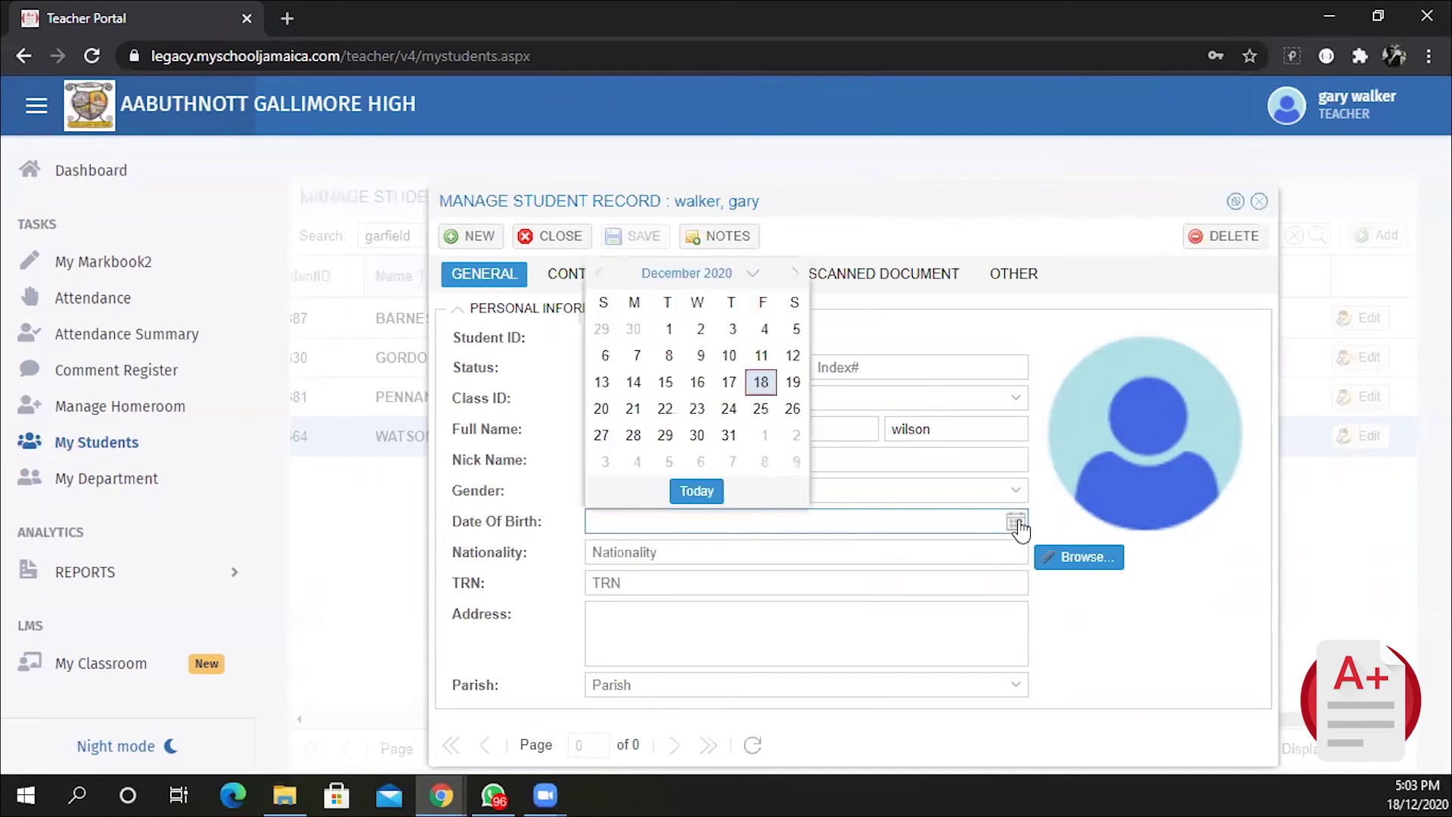
pyautogui.click(761, 383)
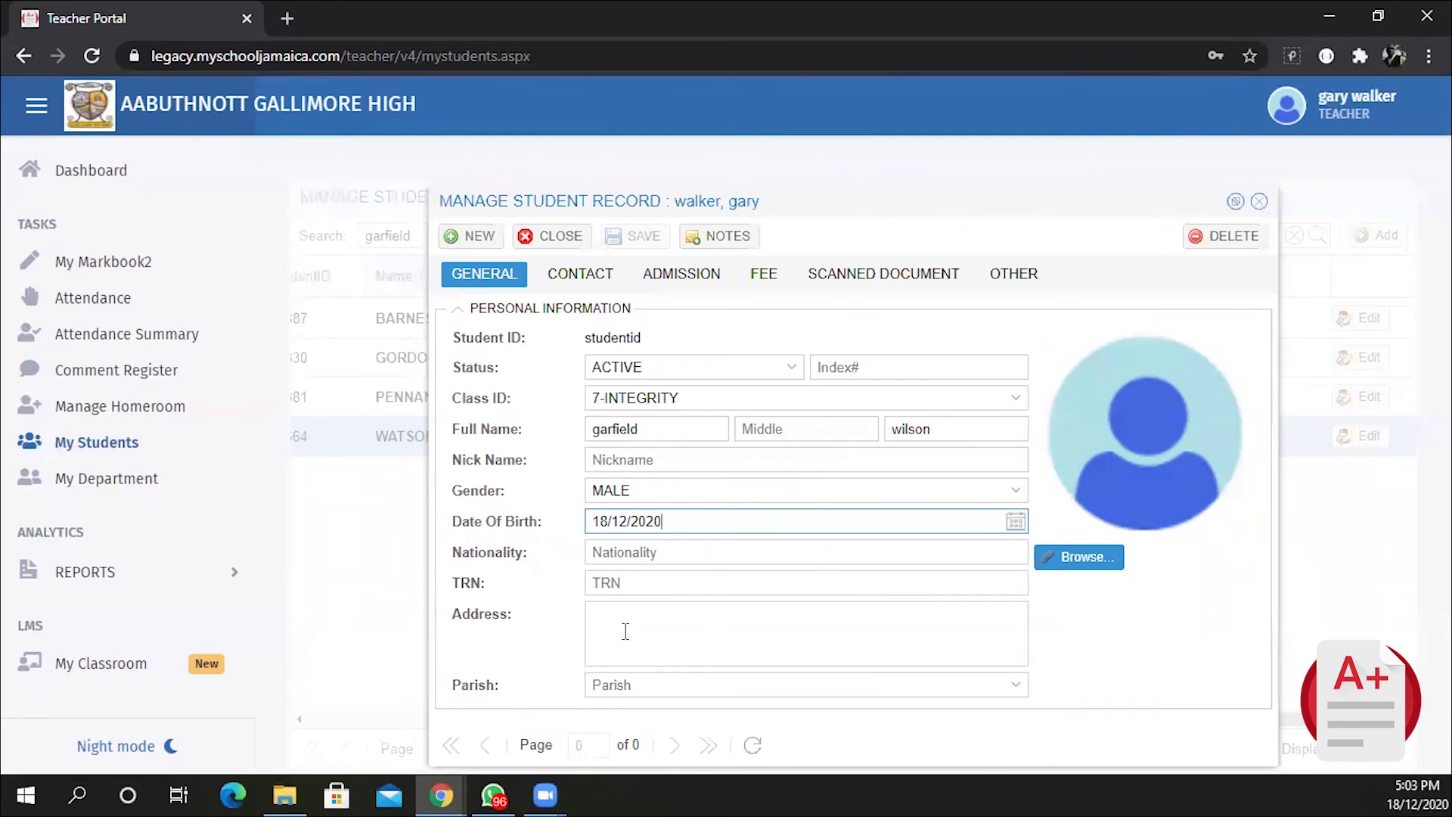
pyautogui.click(733, 620)
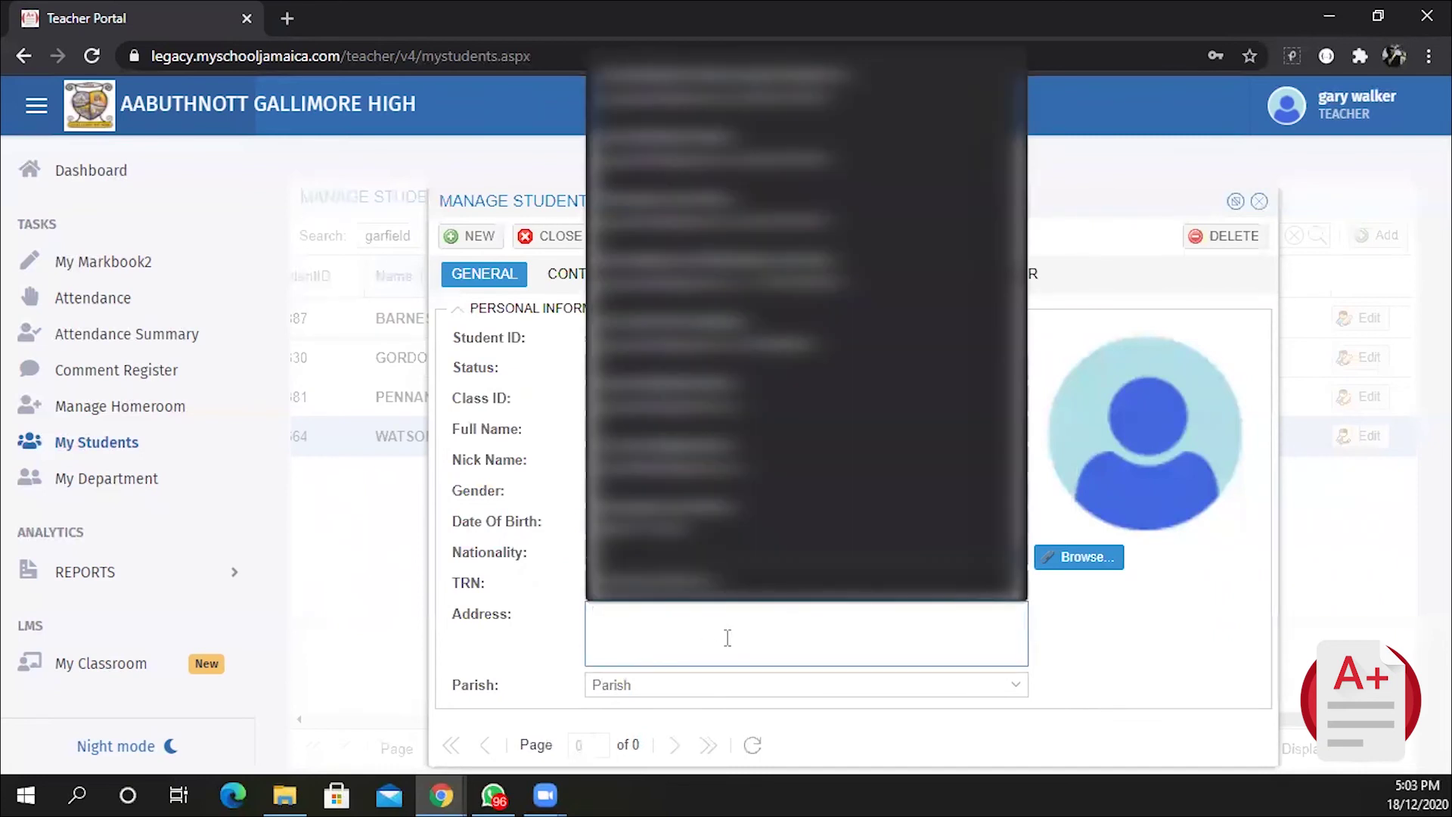
pyautogui.click(1150, 665)
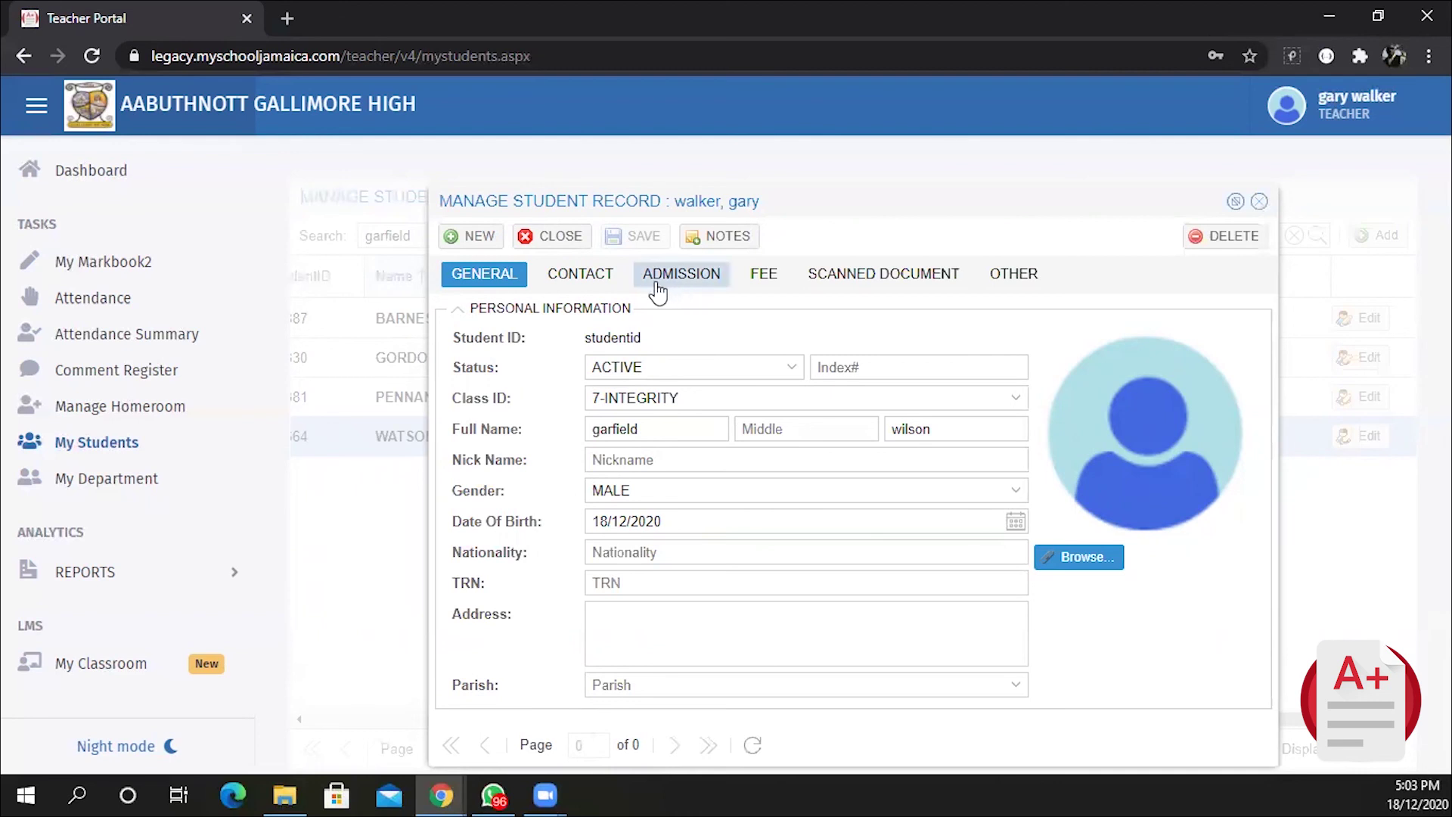
# - Set the ADMISSION Start Date to 05/10/2020 and save the new student record
pyautogui.click(684, 284)
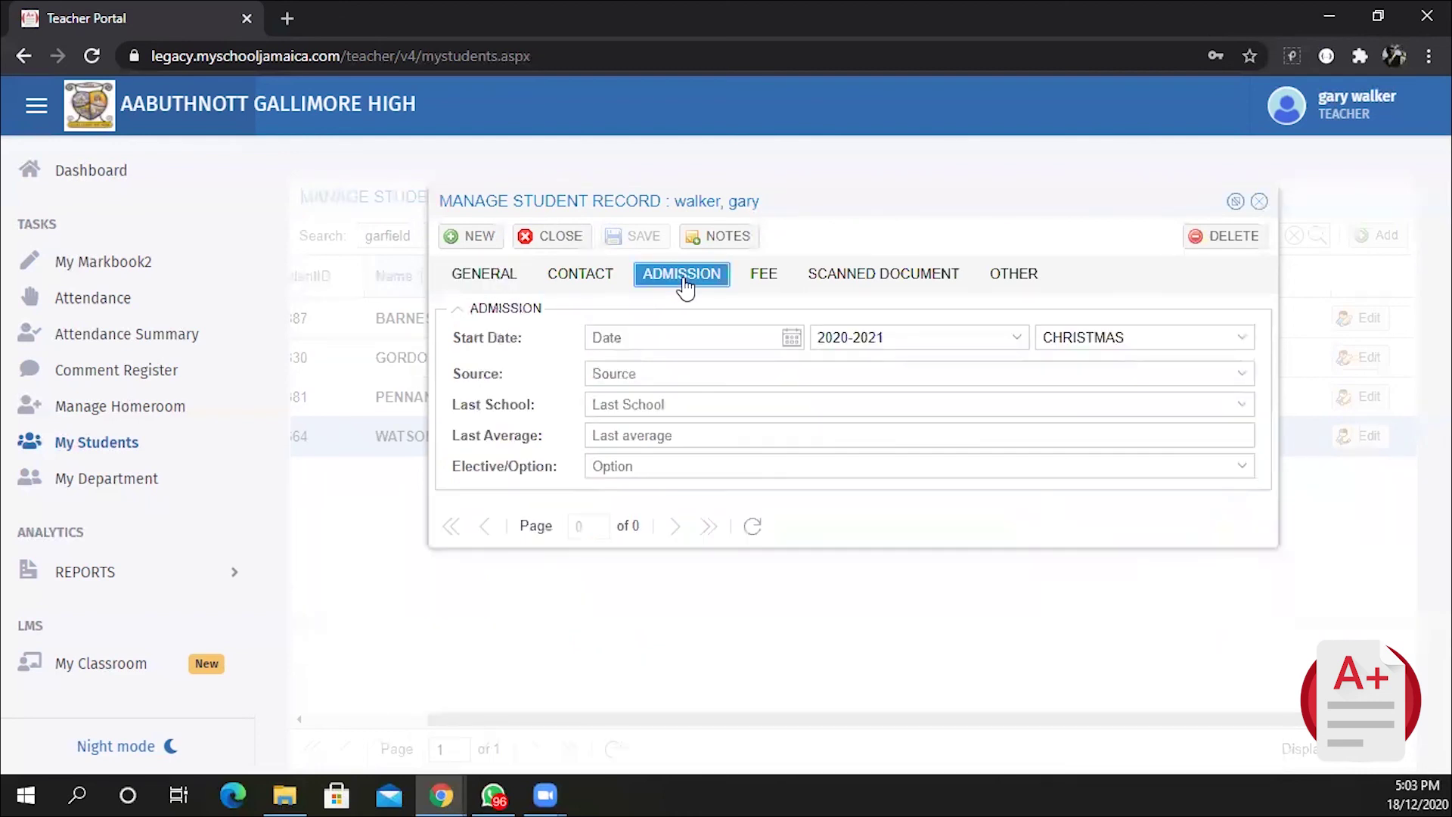
pyautogui.click(634, 334)
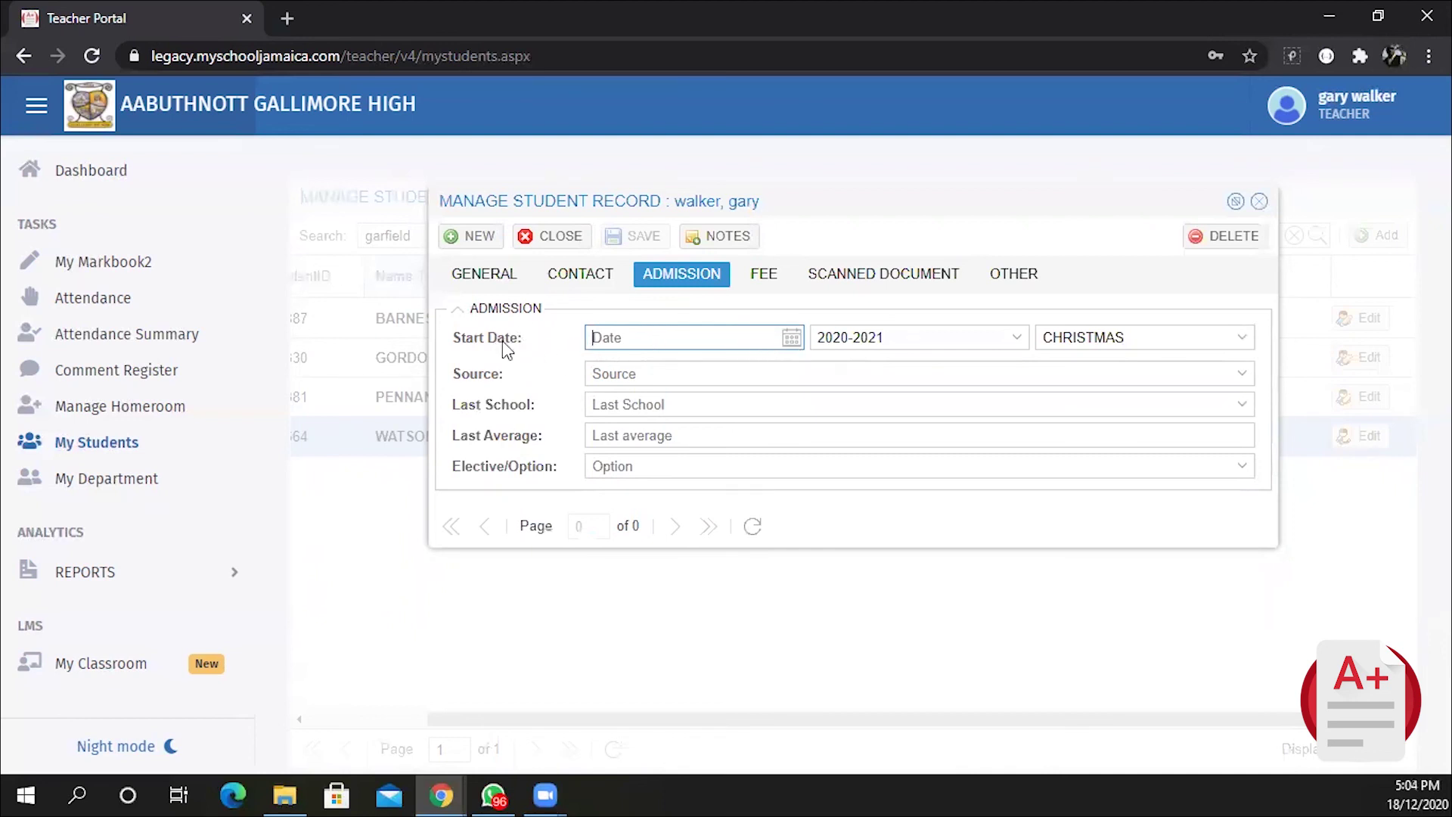
pyautogui.click(793, 337)
pyautogui.click(600, 366)
pyautogui.click(599, 367)
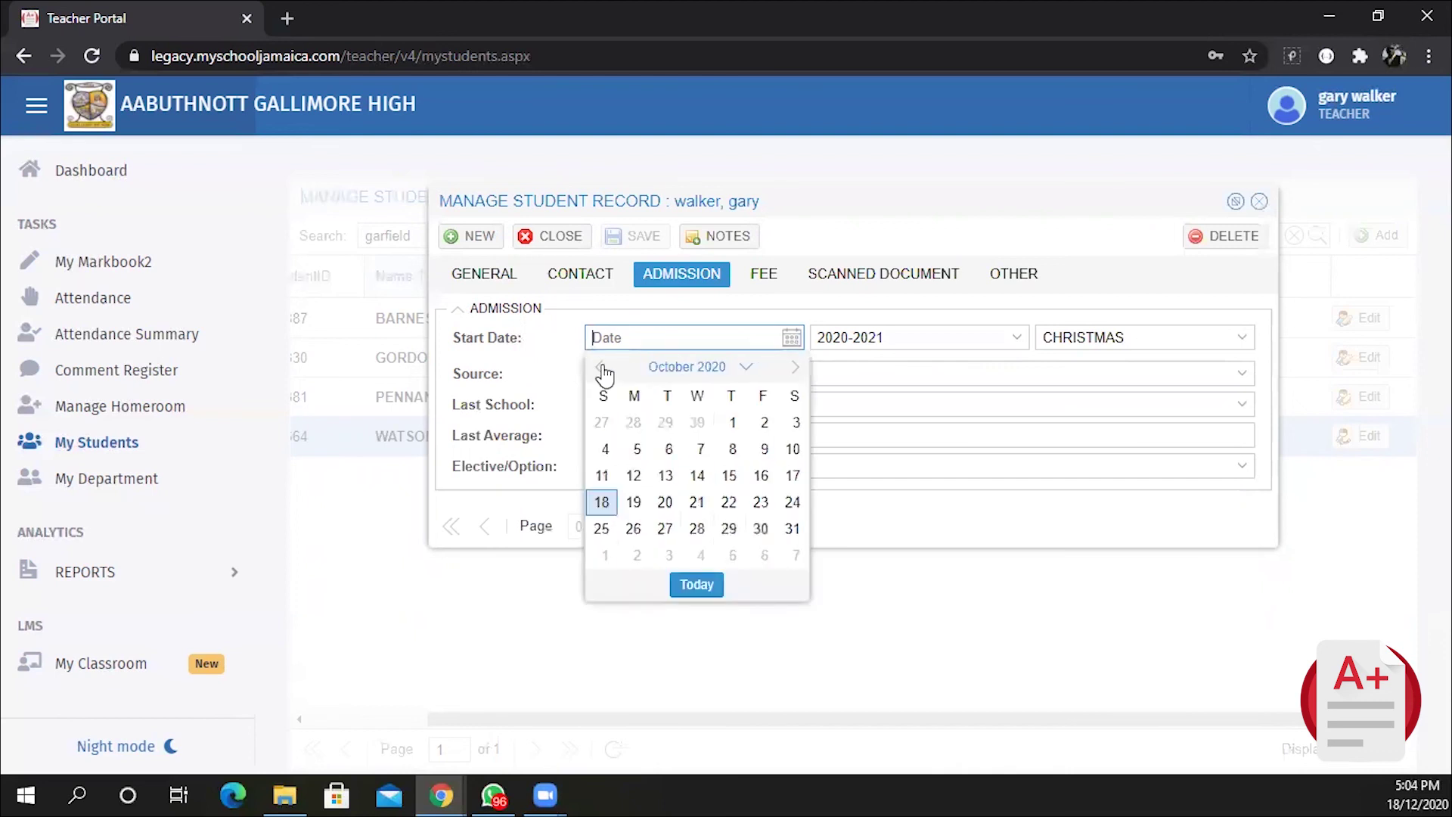
pyautogui.click(638, 450)
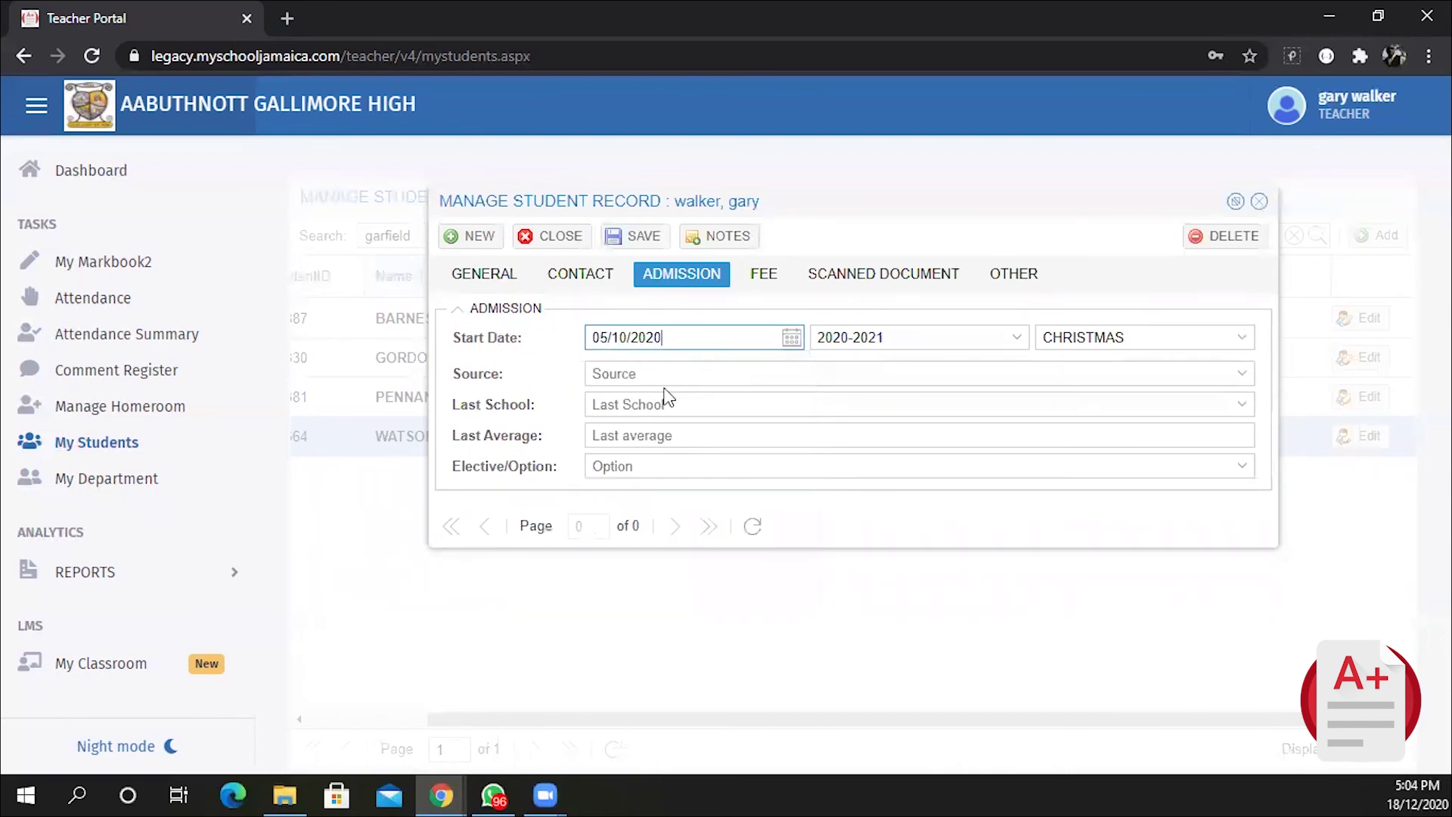
pyautogui.click(647, 240)
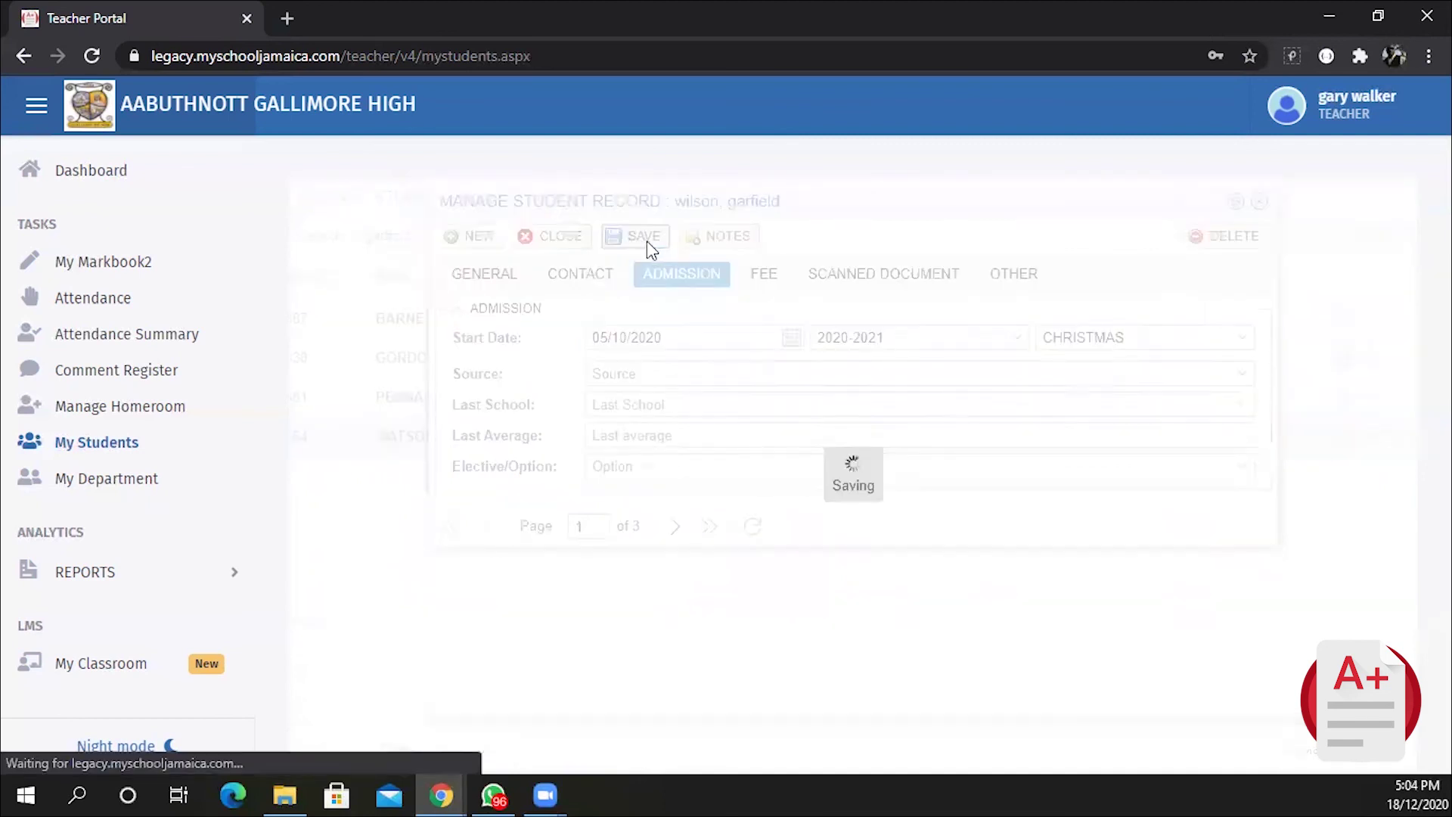
# - Close the record form, refresh the first-name search, and select the new ACTIVE 7-INTEGRITY student
pyautogui.click(1260, 203)
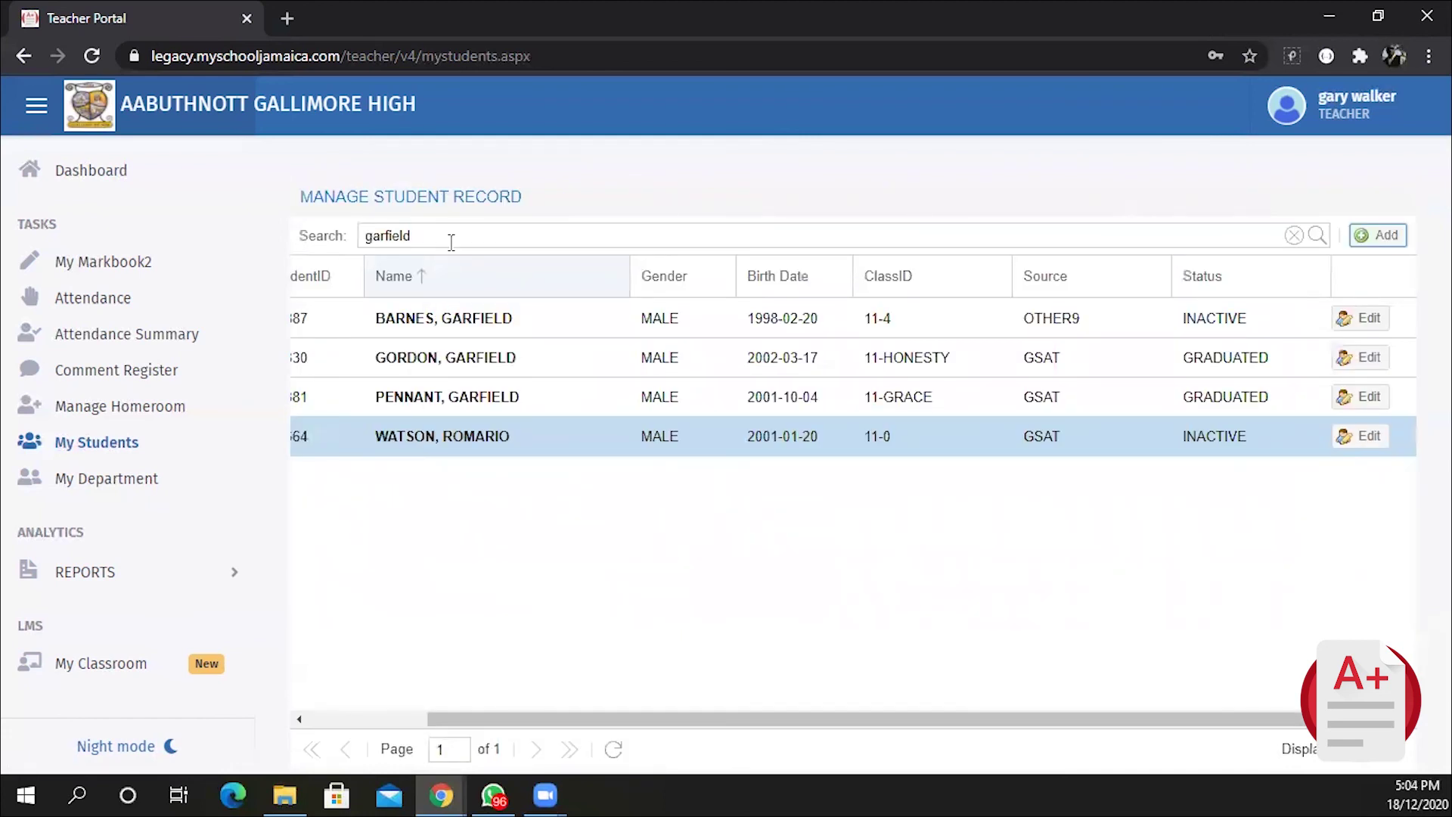
pyautogui.click(1318, 237)
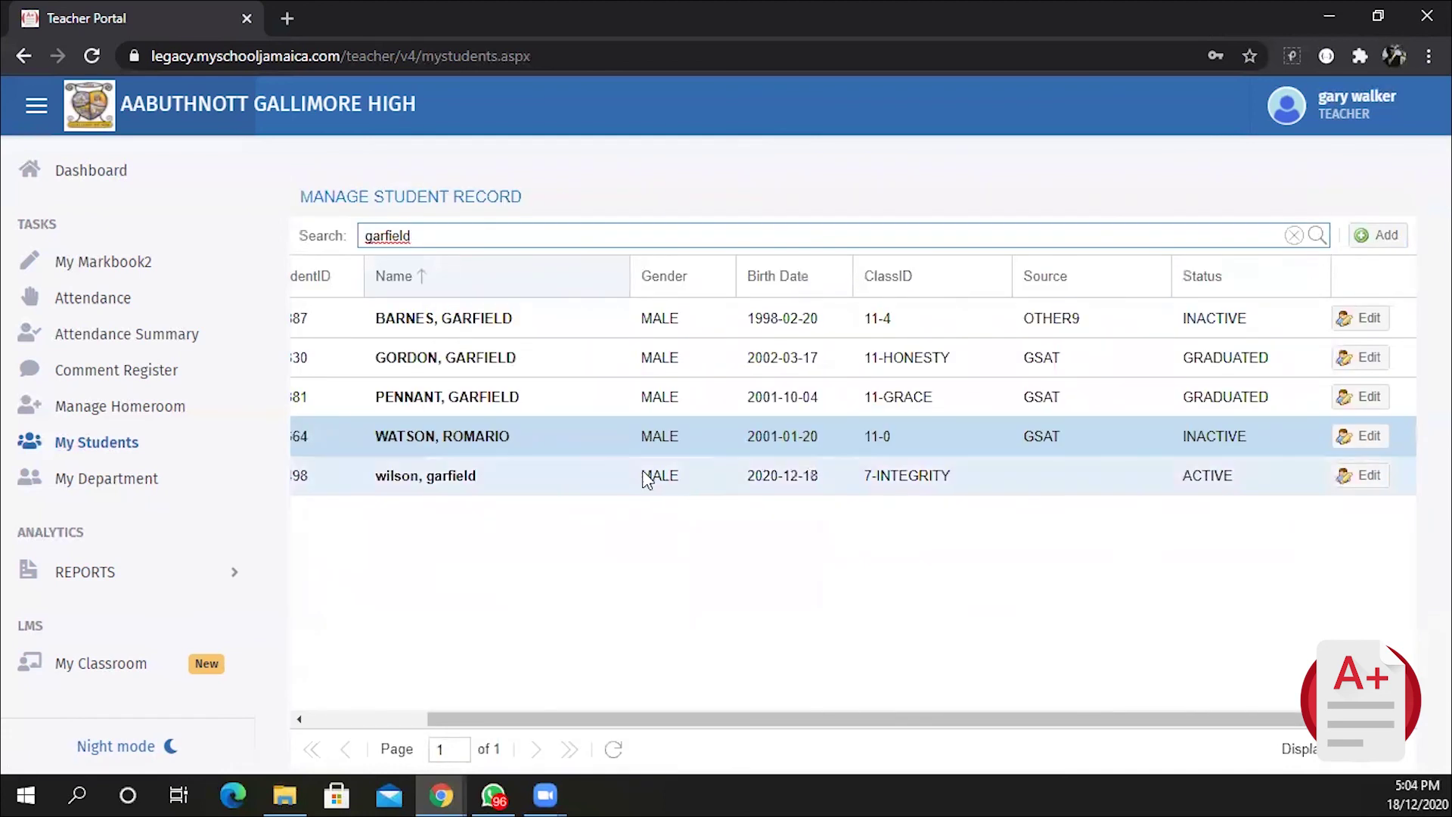
pyautogui.click(469, 484)
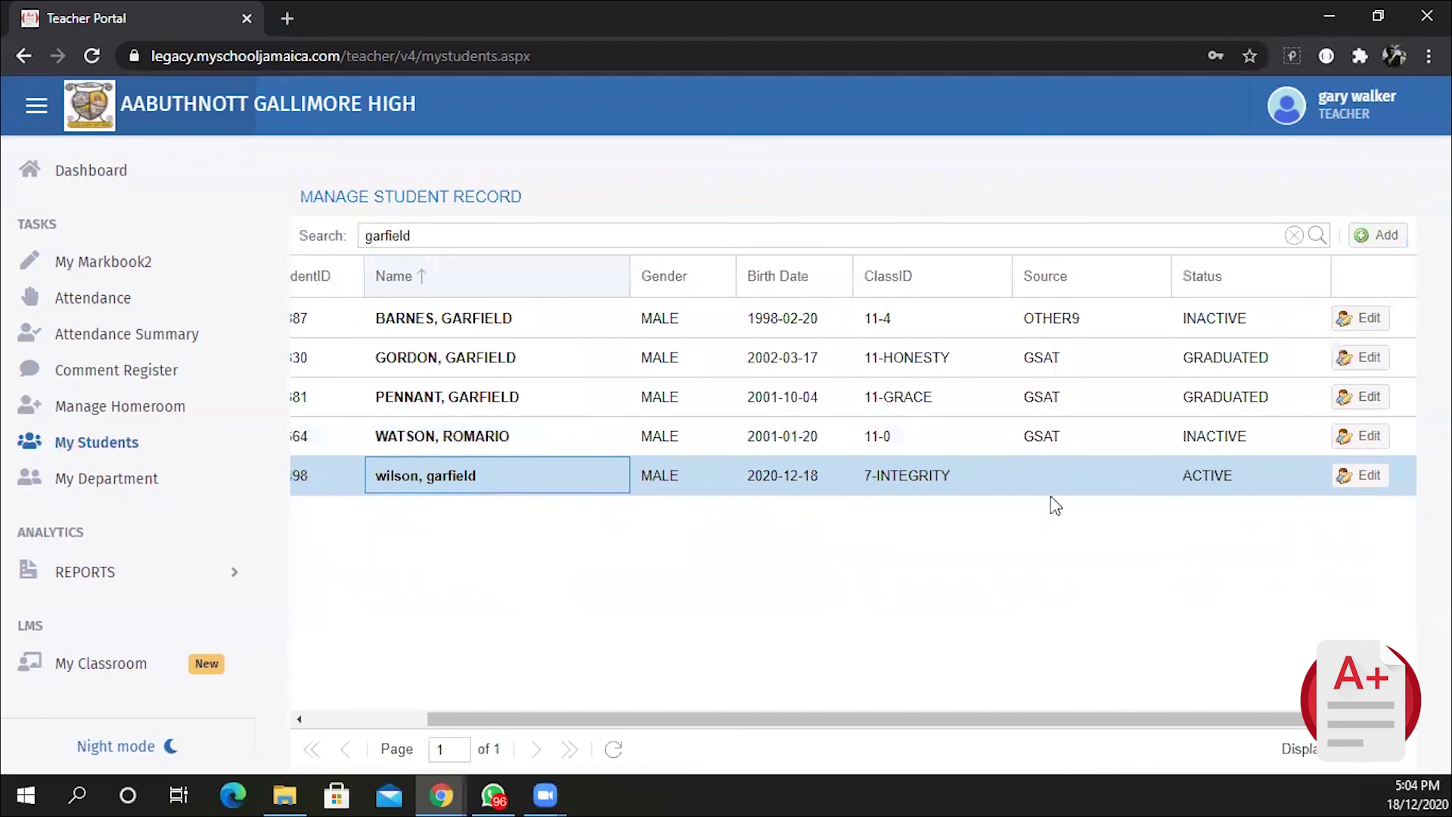